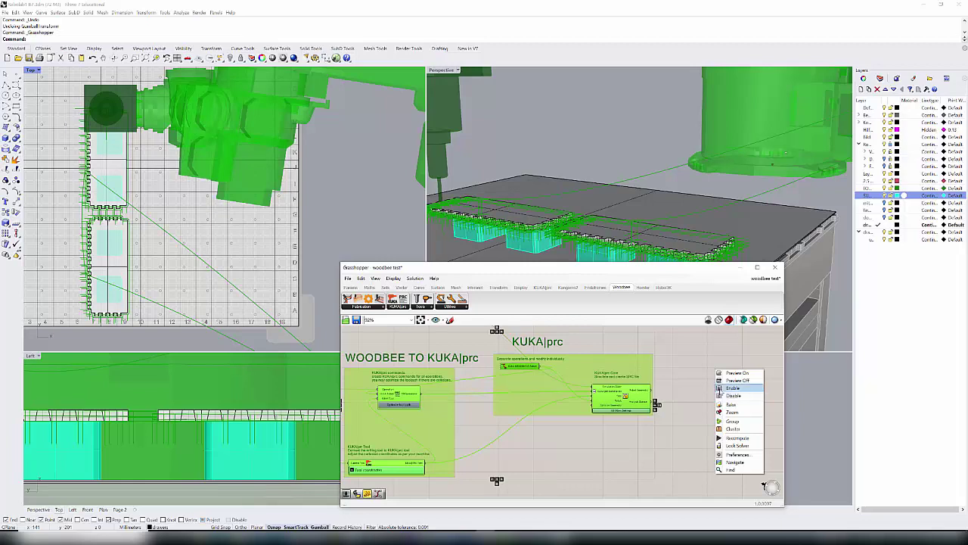
# Step: Disable the selected components in the WOODBEE TO KUKA|prc and KUKA|prc groups
pyautogui.click(726, 396)
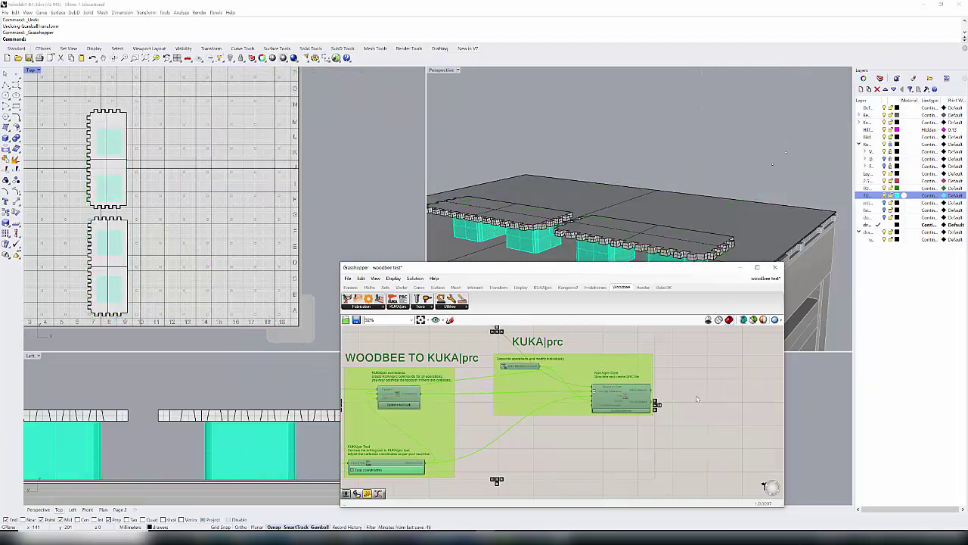
pyautogui.scroll(-5, 697, 397)
pyautogui.scroll(3, 427, 347)
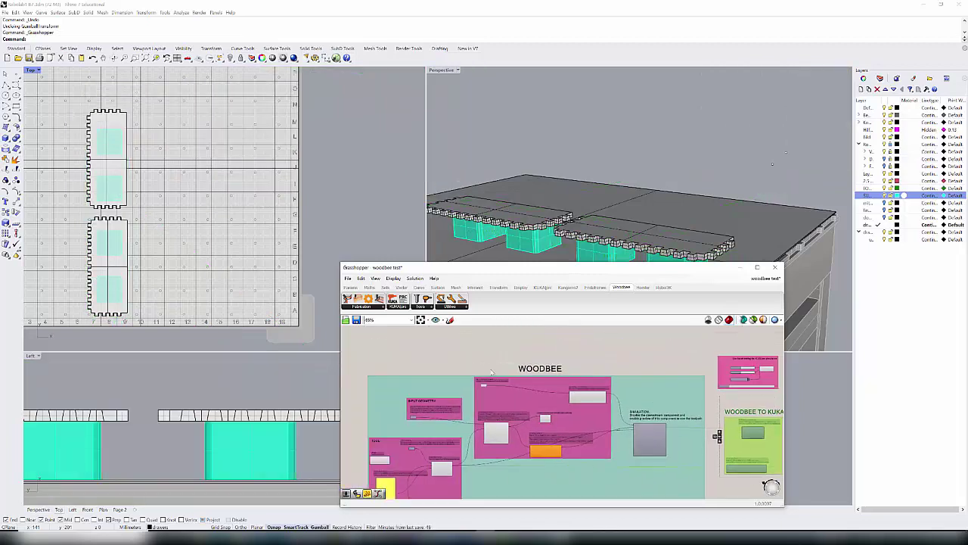
# Step: Examine the Simulation component in the WOODBEE group and the settings wired into its inputs
pyautogui.scroll(4, 593, 417)
pyautogui.moveTo(560, 431); pyautogui.dragTo(532, 393, button='right')
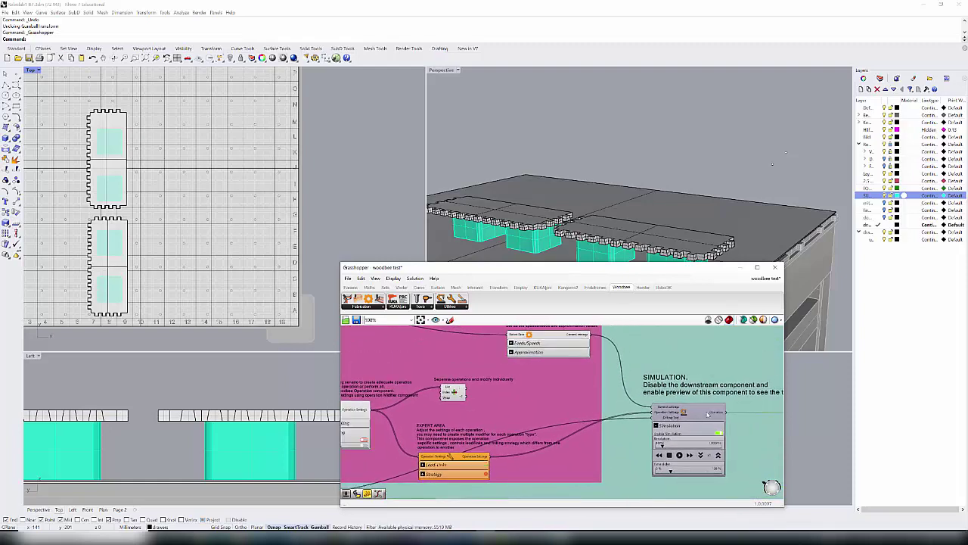
pyautogui.scroll(2, 615, 452)
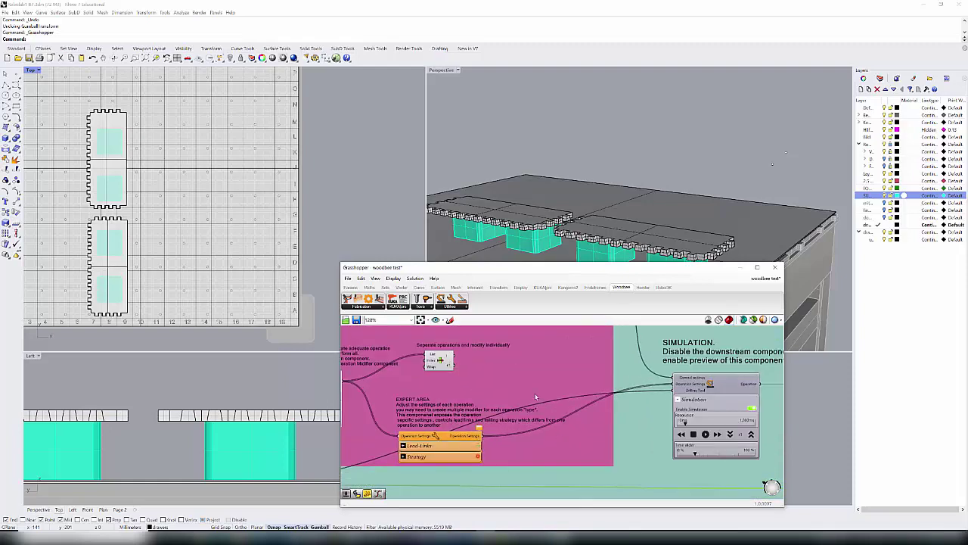
pyautogui.scroll(2, 693, 416)
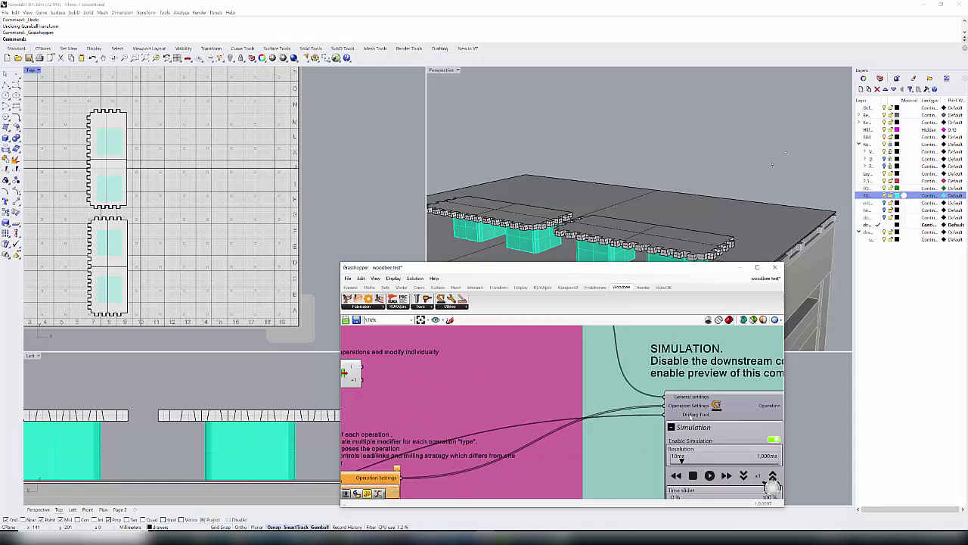
pyautogui.scroll(-2, 690, 416)
pyautogui.moveTo(379, 462); pyautogui.dragTo(495, 386, button='right')
pyautogui.moveTo(640, 421); pyautogui.dragTo(526, 475, button='right')
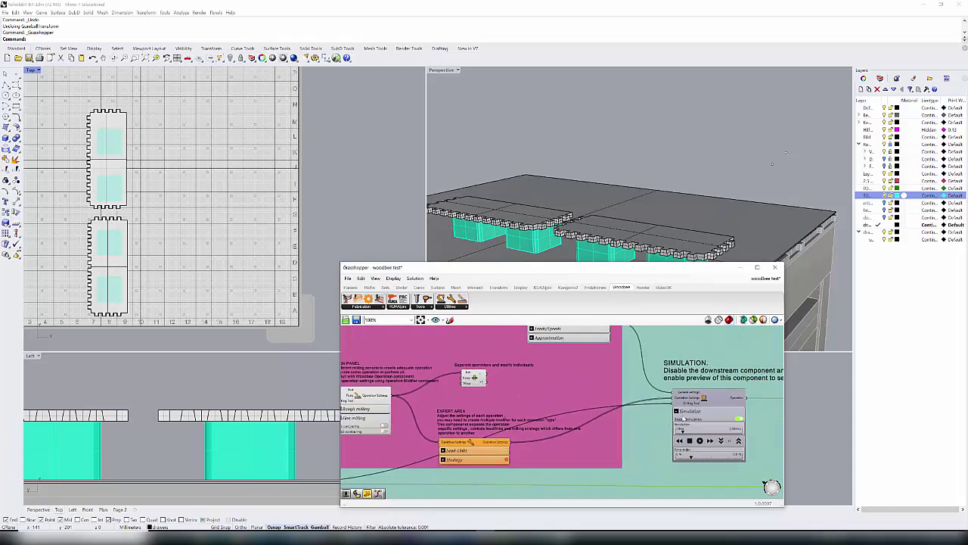
pyautogui.scroll(4, 672, 420)
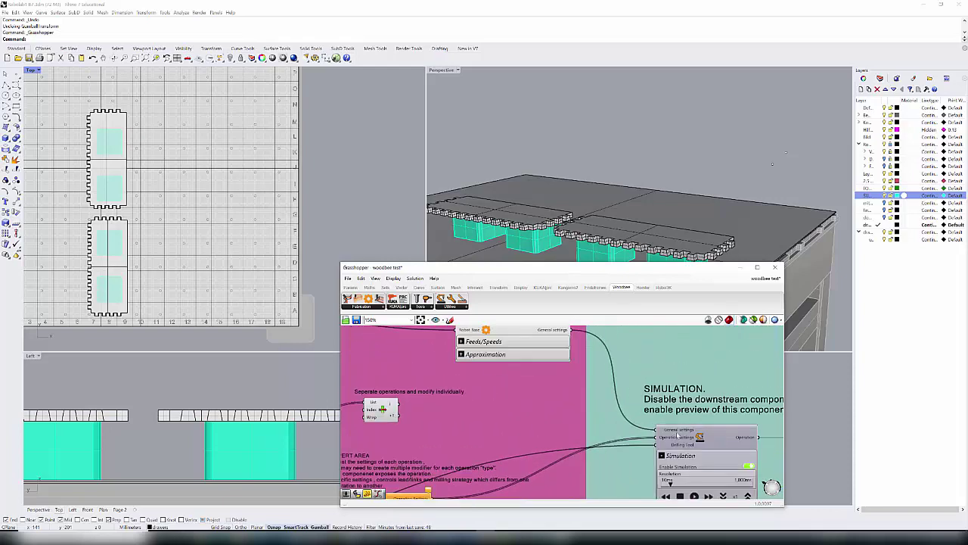
# Step: Expand the Feeds/Speeds section of the general settings component and check its spindle speed
pyautogui.scroll(-2, 676, 429)
pyautogui.moveTo(677, 429); pyautogui.dragTo(665, 457, button='right')
pyautogui.scroll(2, 452, 390)
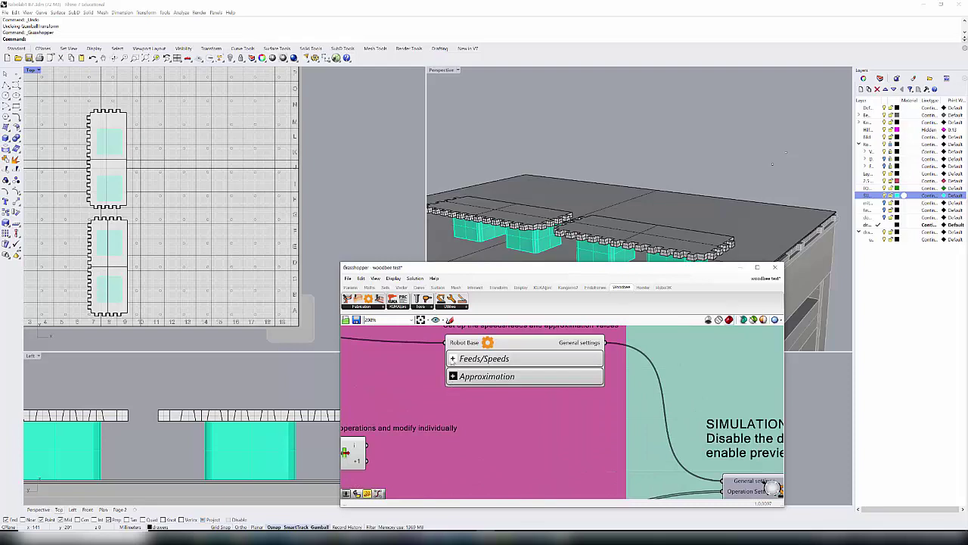
pyautogui.click(453, 359)
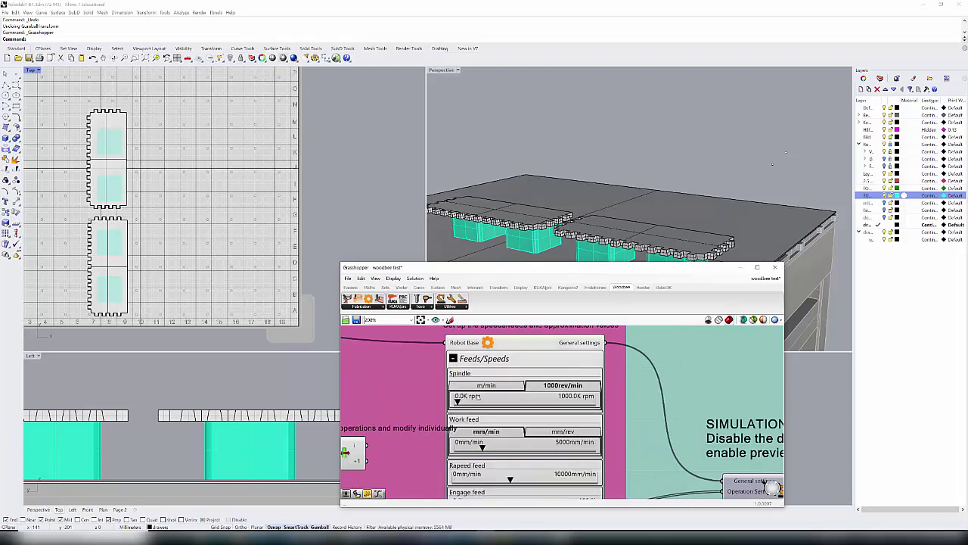
pyautogui.moveTo(637, 414); pyautogui.dragTo(632, 393, button='right')
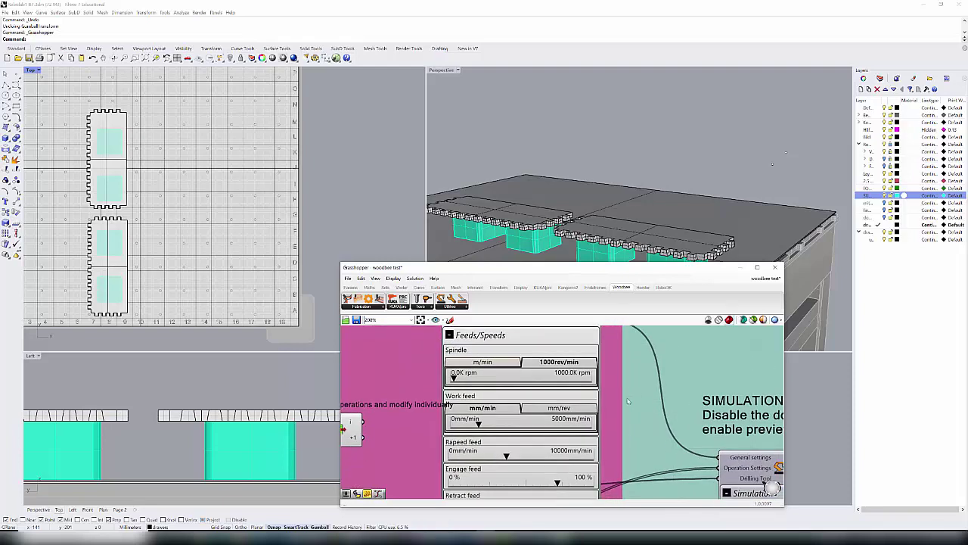
pyautogui.scroll(-2, 632, 394)
pyautogui.click(552, 343)
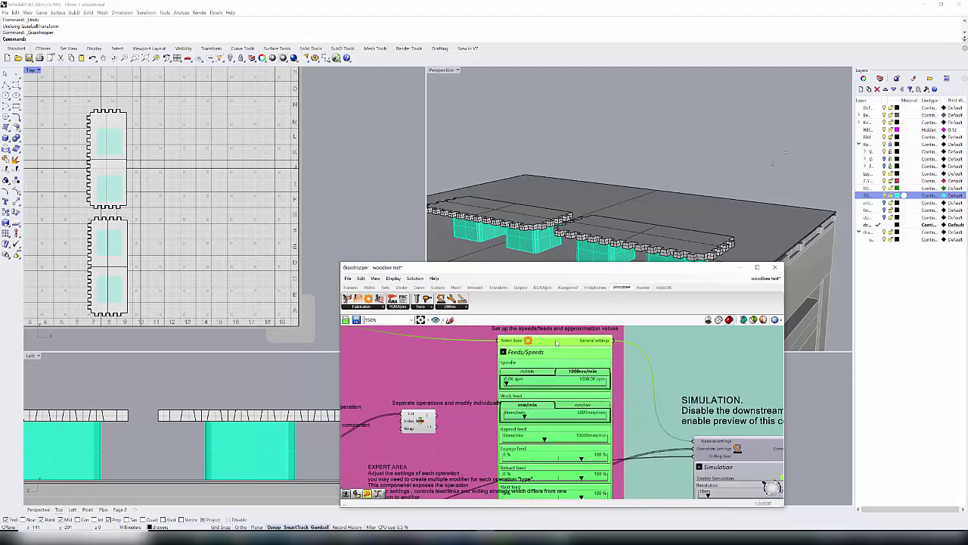
pyautogui.scroll(2, 503, 379)
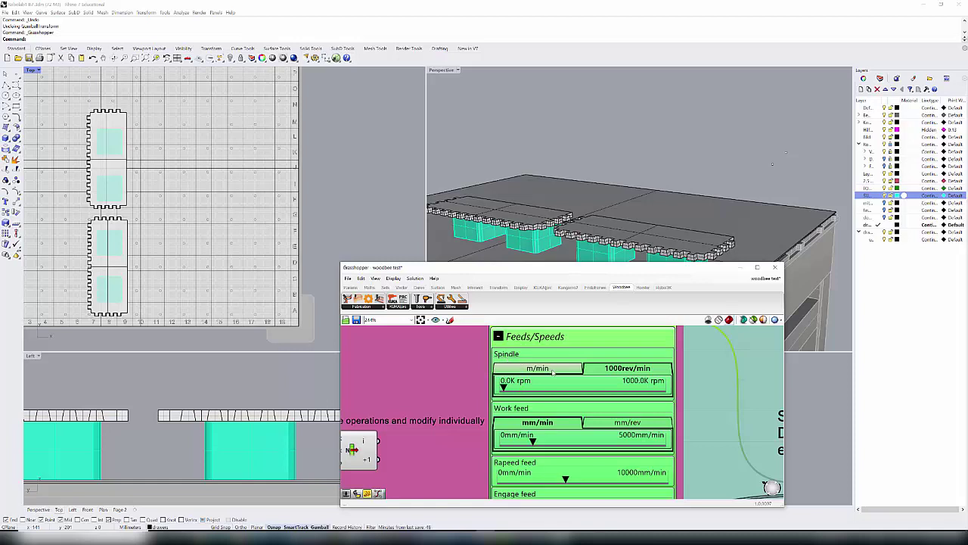
pyautogui.moveTo(503, 386); pyautogui.dragTo(601, 389)
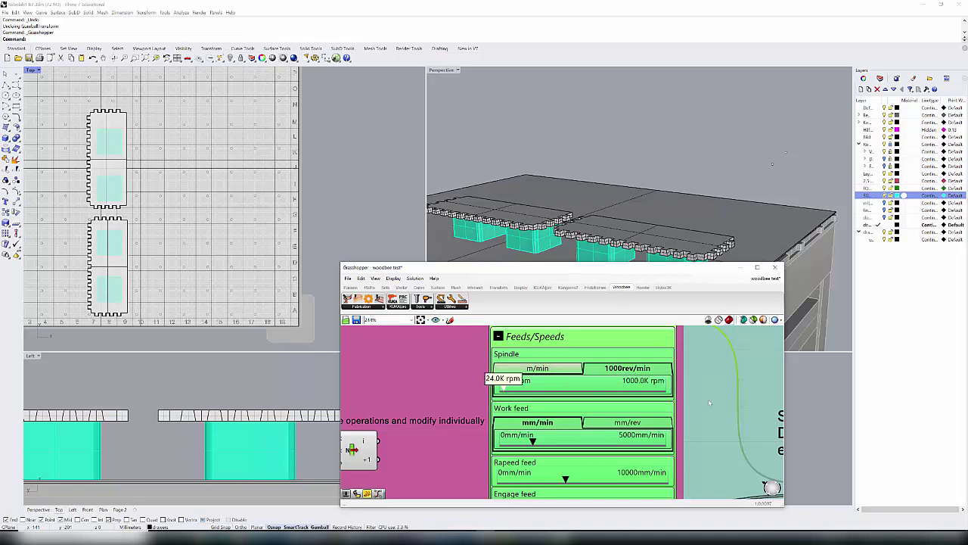
# Step: Examine the Simulation component's Operation Settings input and its connections to the general settings and the downstream KUKA|prc components
pyautogui.scroll(-2, 563, 401)
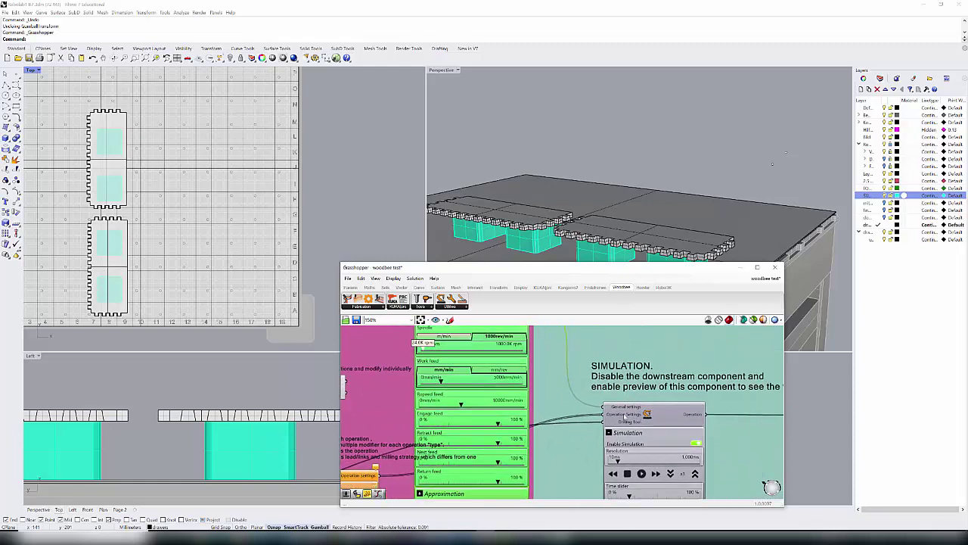
pyautogui.moveTo(625, 416)
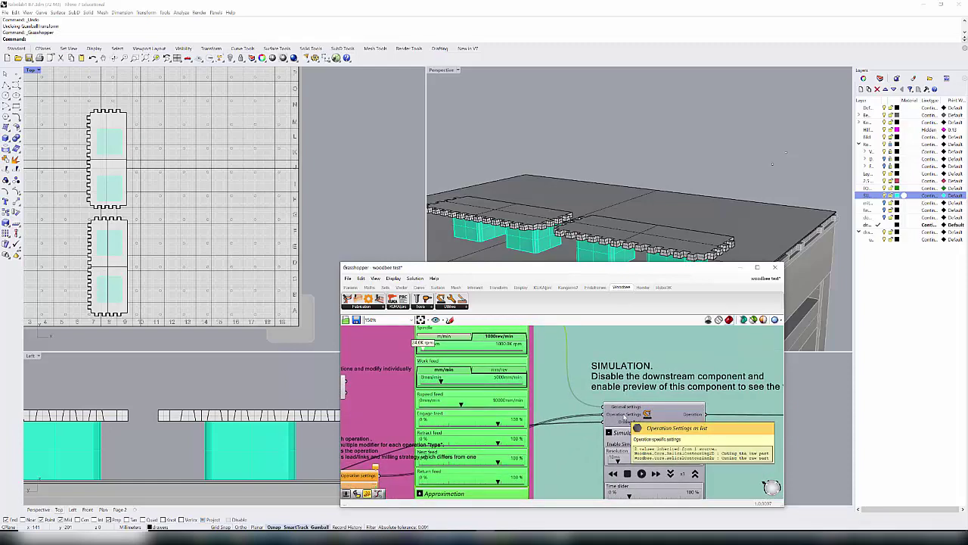
pyautogui.scroll(-3, 622, 414)
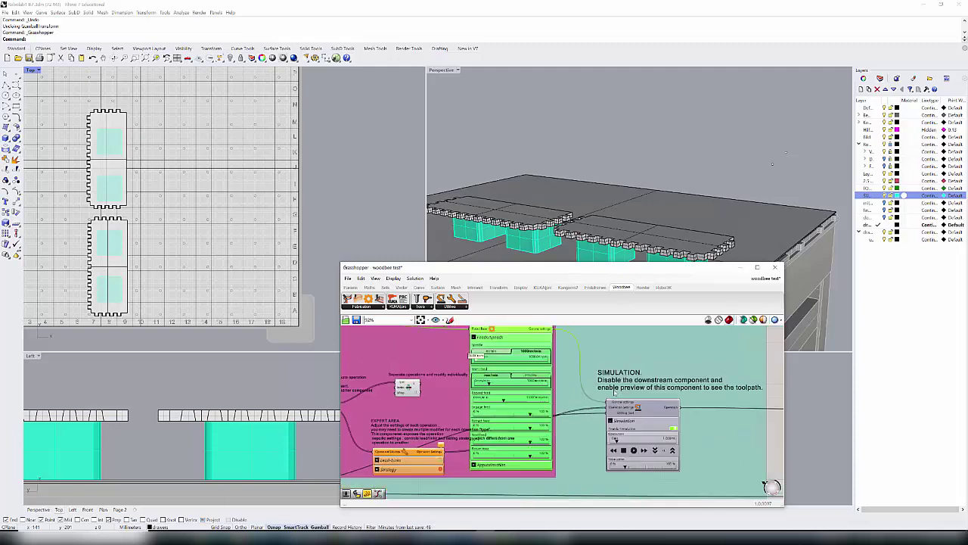
pyautogui.scroll(3, 632, 418)
pyautogui.click(637, 401)
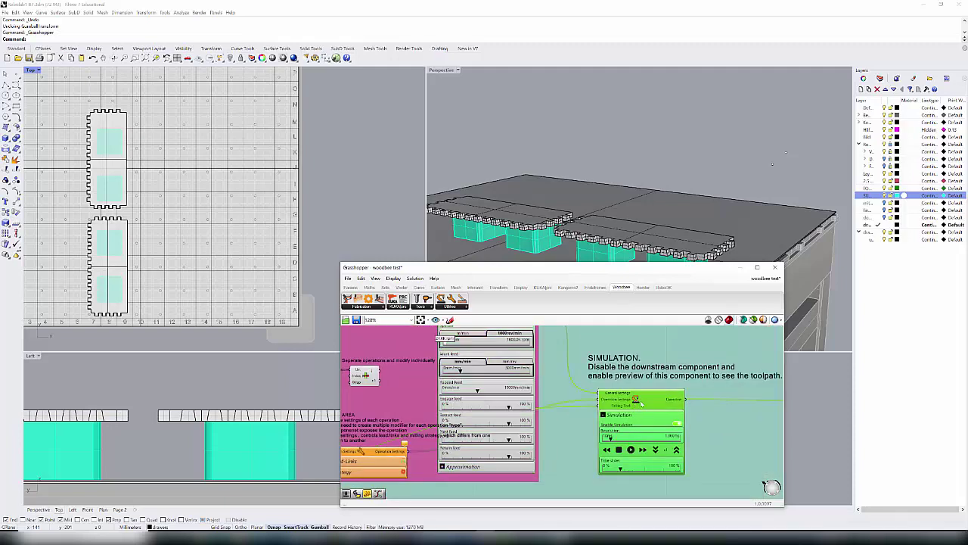
pyautogui.scroll(-3, 610, 402)
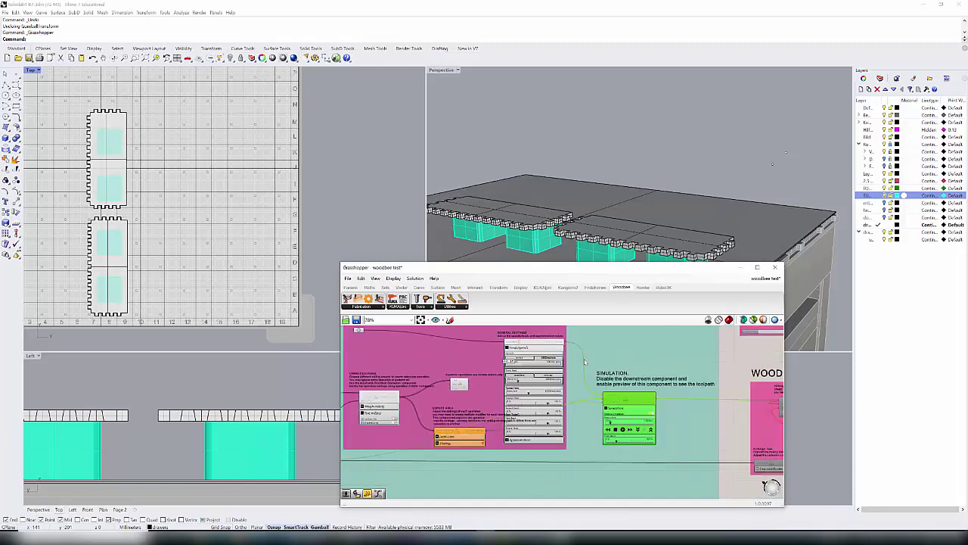
pyautogui.scroll(4, 585, 361)
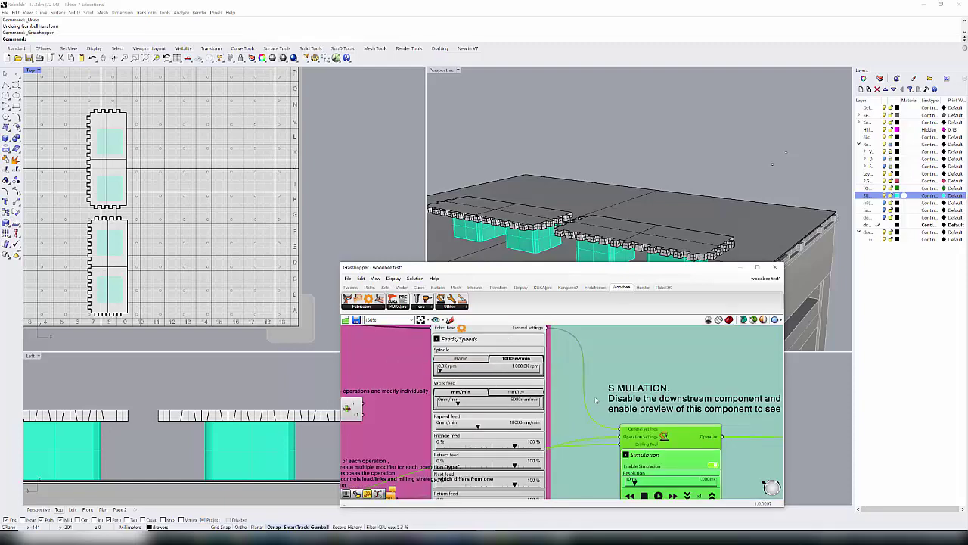
pyautogui.scroll(-2, 629, 384)
pyautogui.moveTo(595, 381); pyautogui.dragTo(479, 373, button='right')
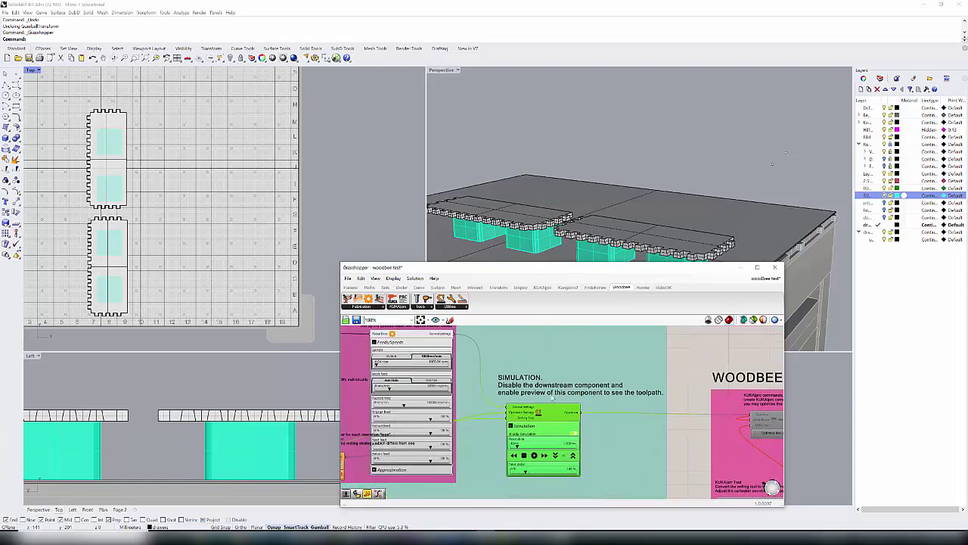
pyautogui.scroll(-2, 605, 421)
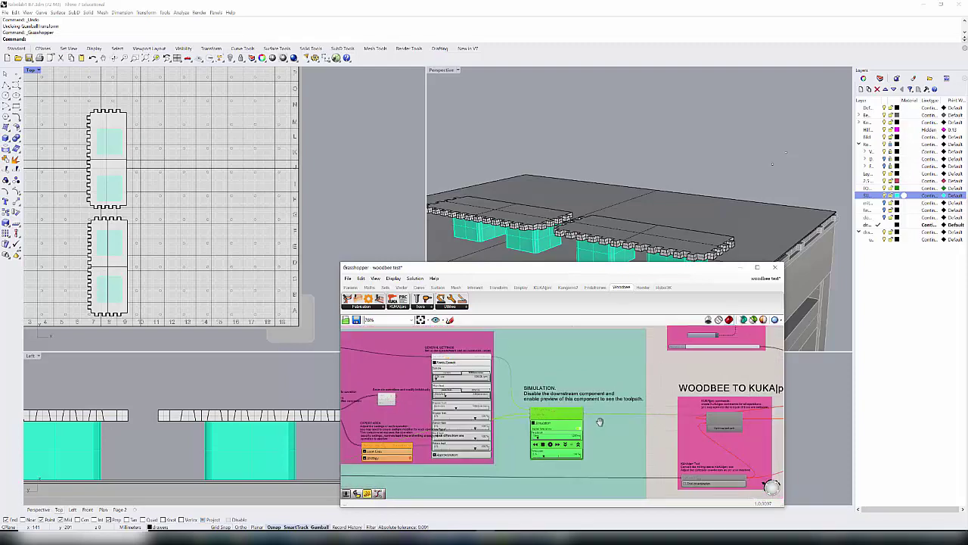
# Step: Review the spindle speed, the work feed with its unit options, and the rapid feed in the Feeds/Speeds settings
pyautogui.scroll(4, 454, 371)
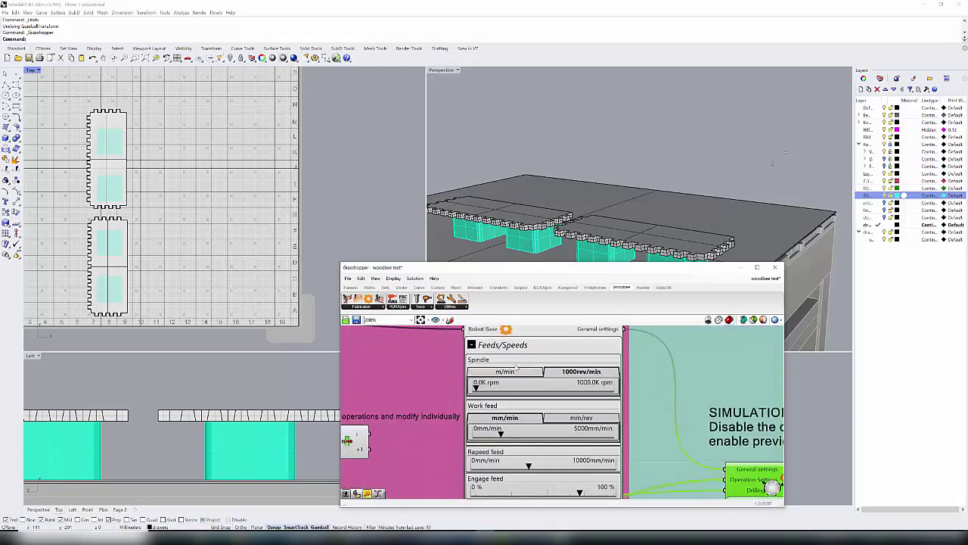
pyautogui.moveTo(484, 406); pyautogui.dragTo(481, 365, button='right')
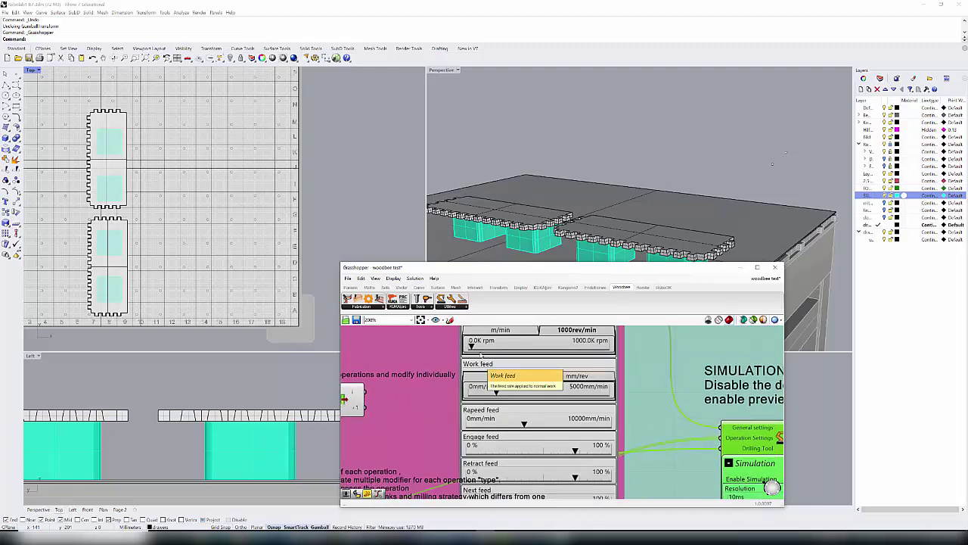
pyautogui.moveTo(471, 346)
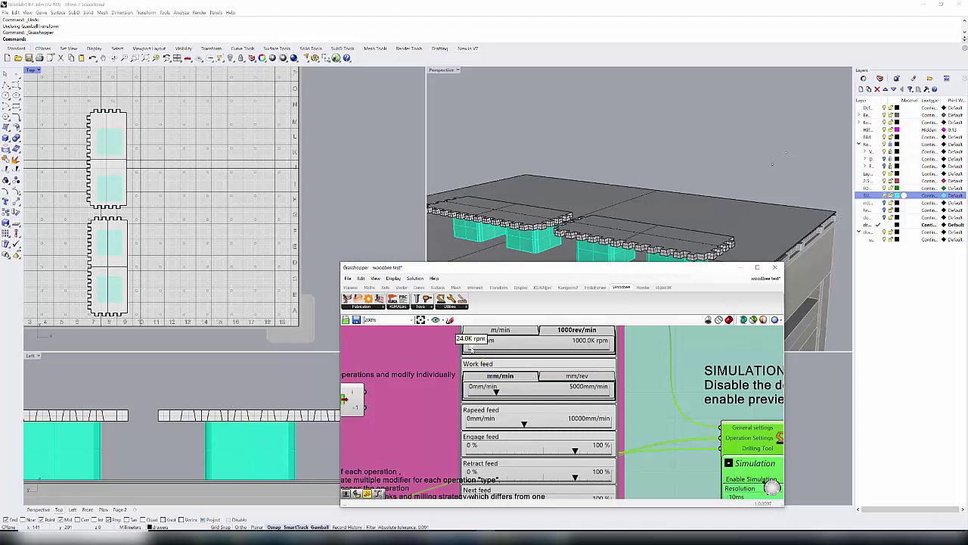
pyautogui.moveTo(643, 392); pyautogui.dragTo(641, 364, button='right')
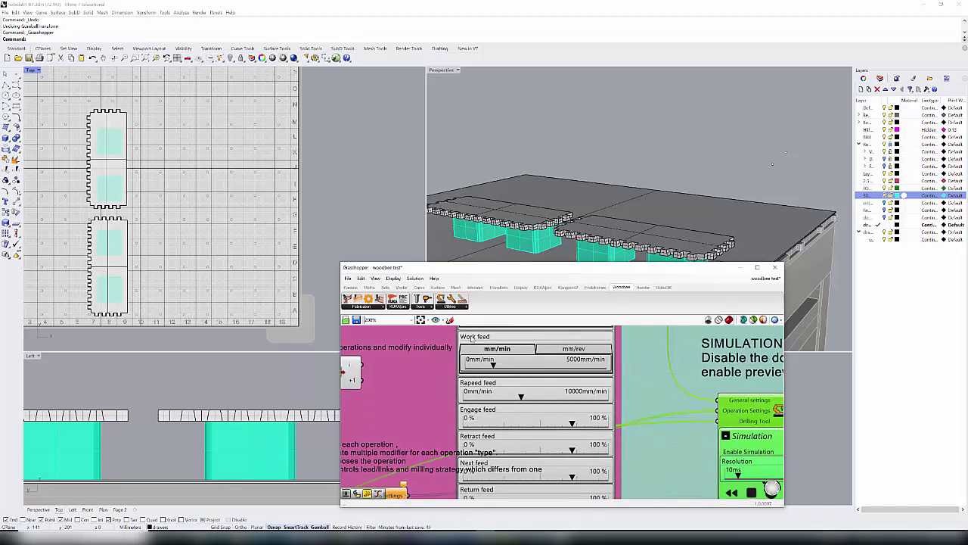
pyautogui.moveTo(494, 368)
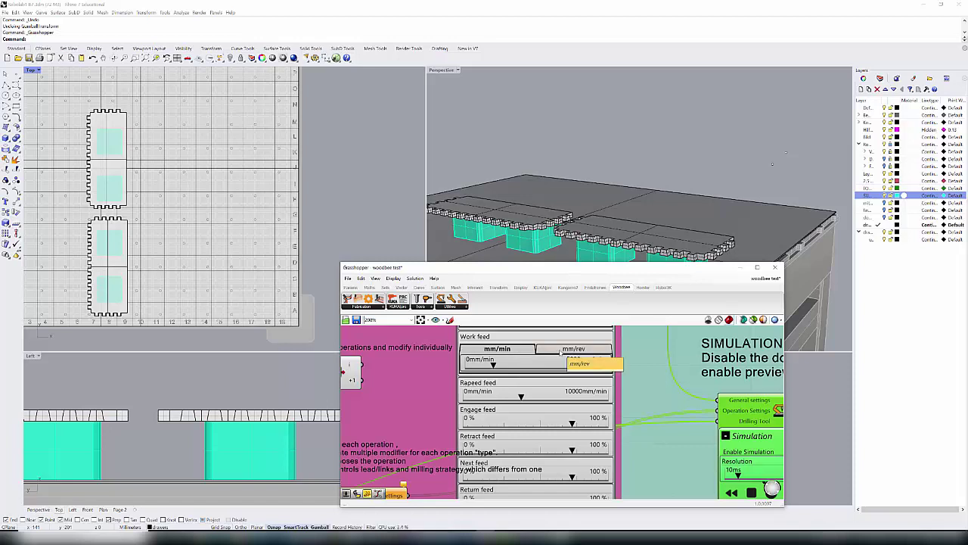
pyautogui.moveTo(517, 398)
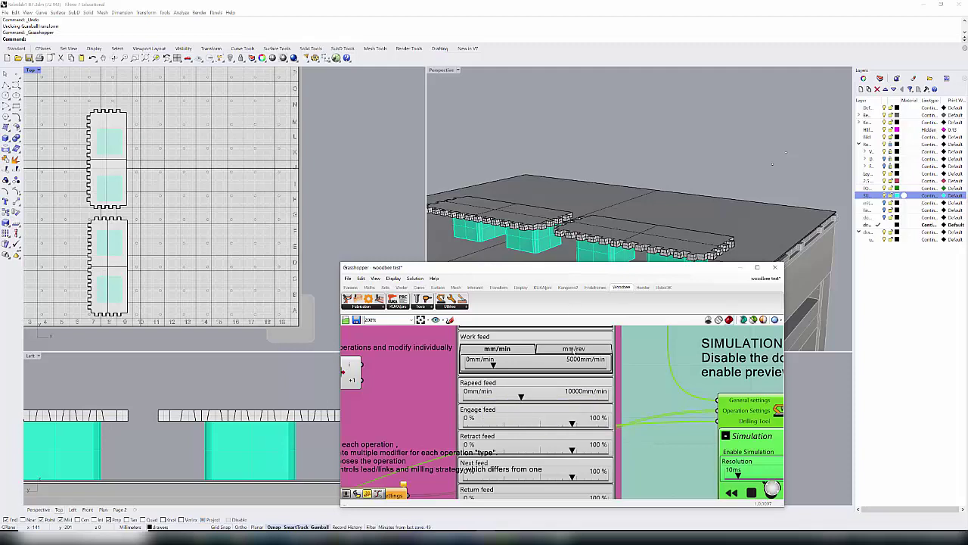
# Step: Turn on the preview of the Simulation component and inspect the milling toolpath around the panels in the Perspective view
pyautogui.scroll(-5, 674, 422)
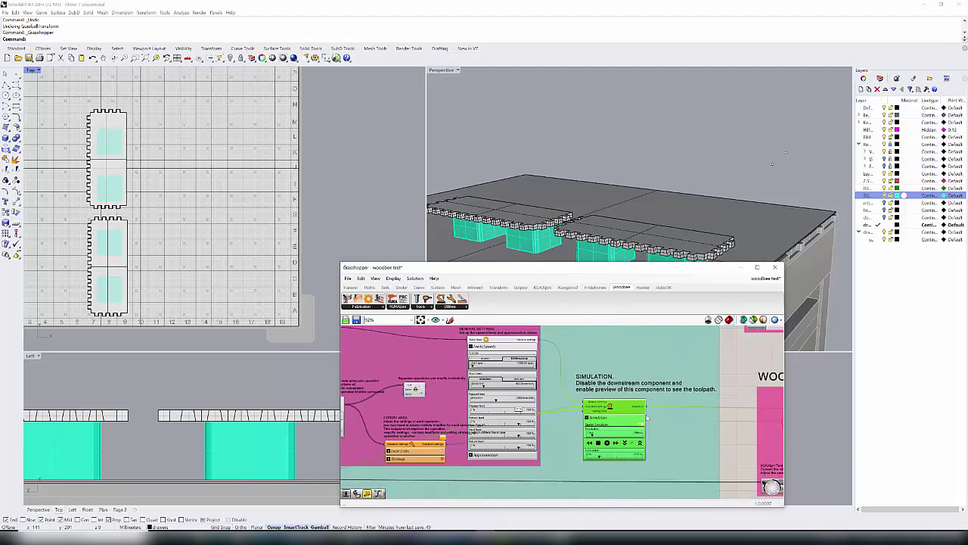
pyautogui.moveTo(647, 416); pyautogui.dragTo(582, 401, button='right')
pyautogui.rightClick(548, 394)
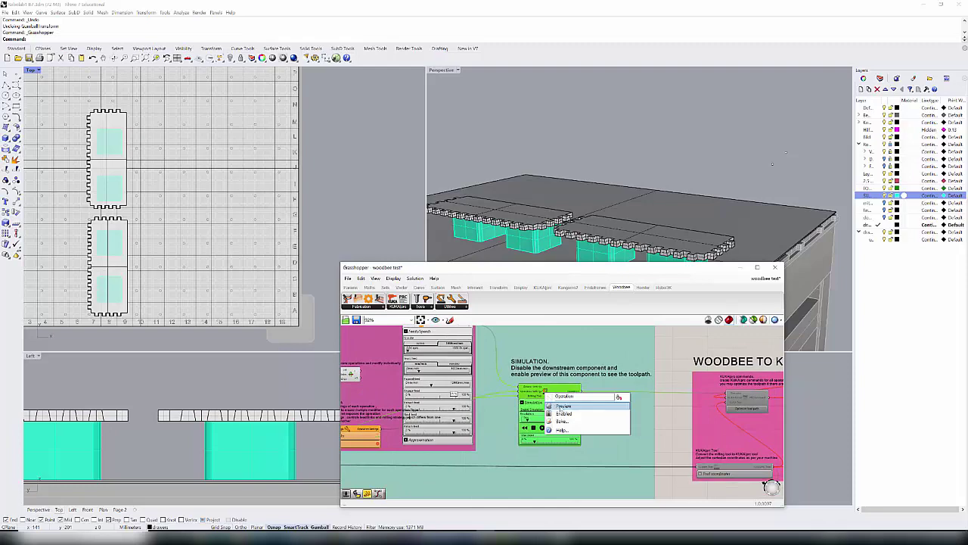
pyautogui.click(561, 407)
pyautogui.click(613, 226)
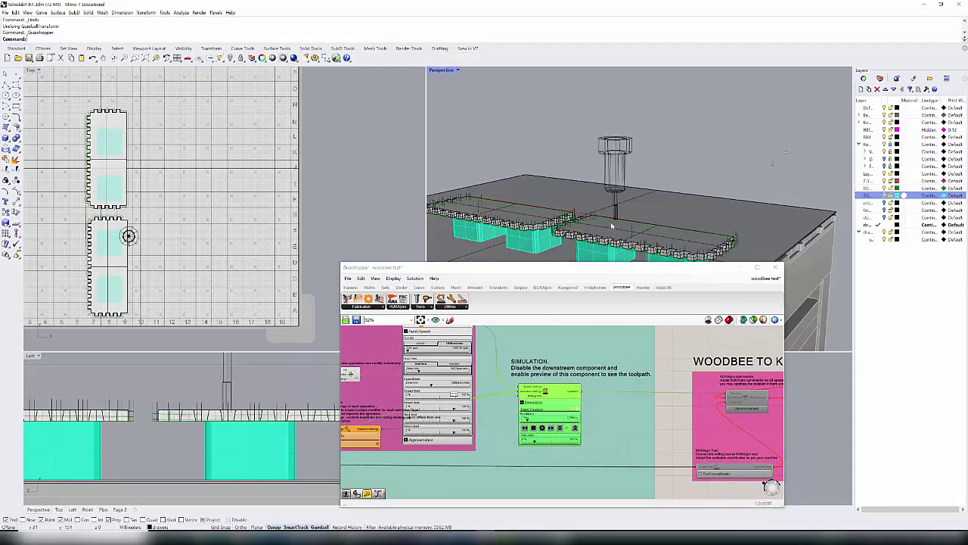
pyautogui.moveTo(613, 225); pyautogui.dragTo(677, 195, button='right')
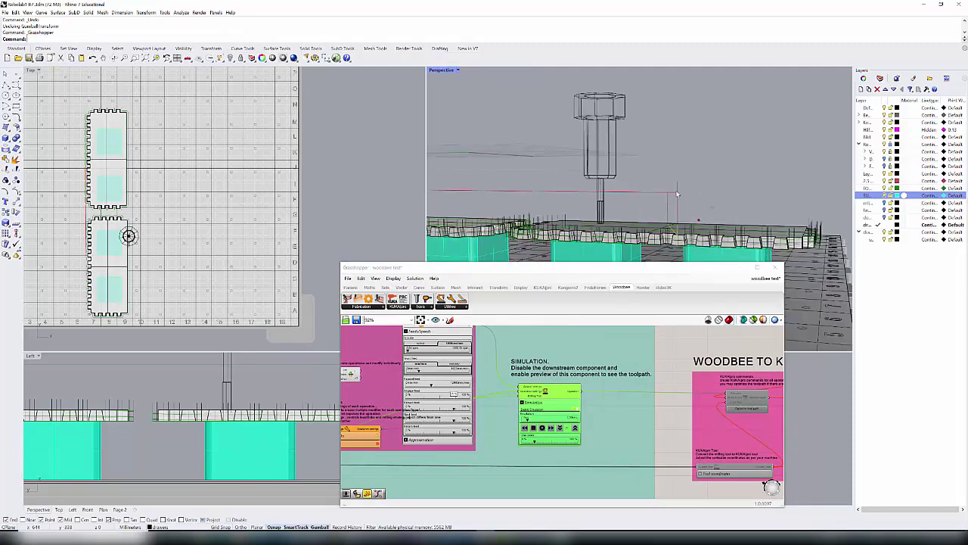
# Step: Review the rapid, engage, retract, next and return feed values in the Feeds/Speeds settings
pyautogui.scroll(4, 402, 374)
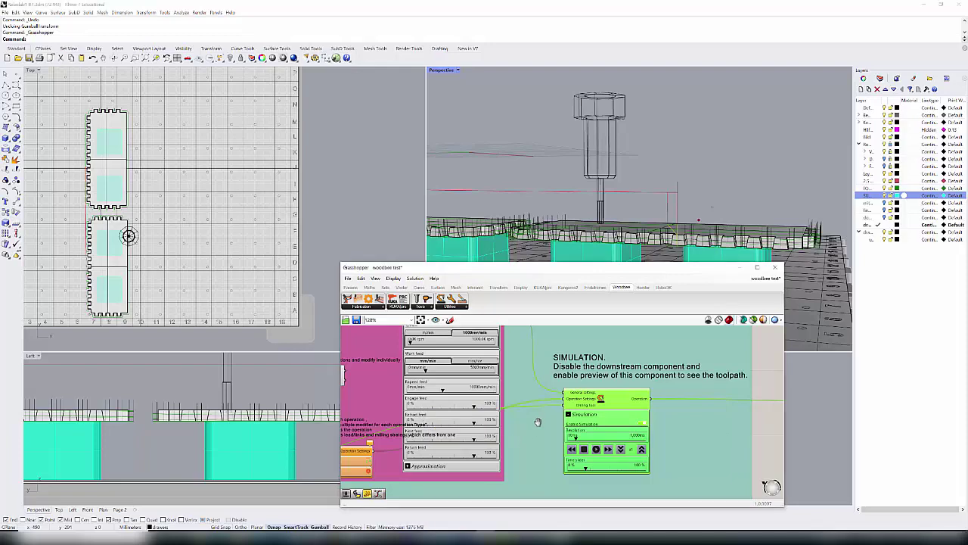
pyautogui.moveTo(519, 438); pyautogui.dragTo(533, 423, button='right')
pyautogui.scroll(4, 448, 453)
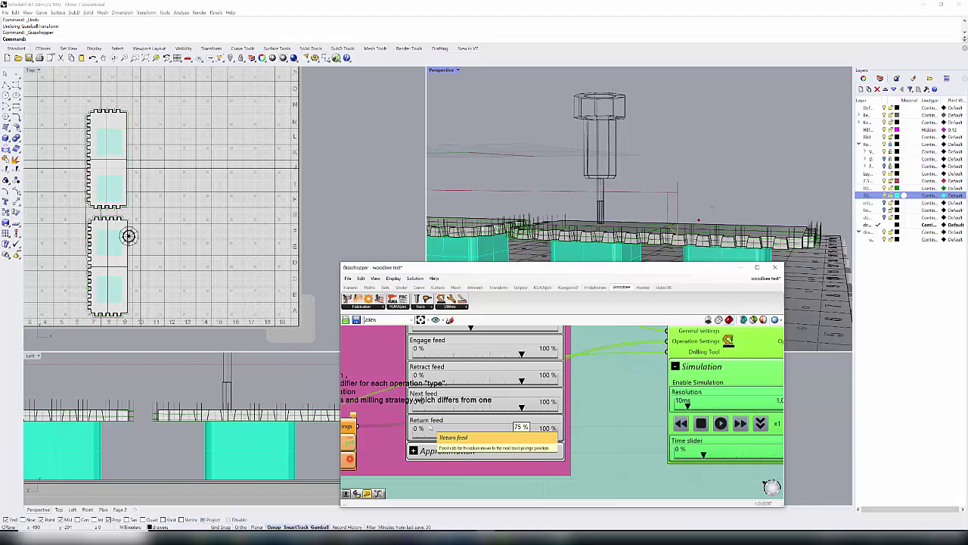
pyautogui.scroll(-1, 588, 377)
pyautogui.moveTo(590, 373); pyautogui.dragTo(598, 429, button='right')
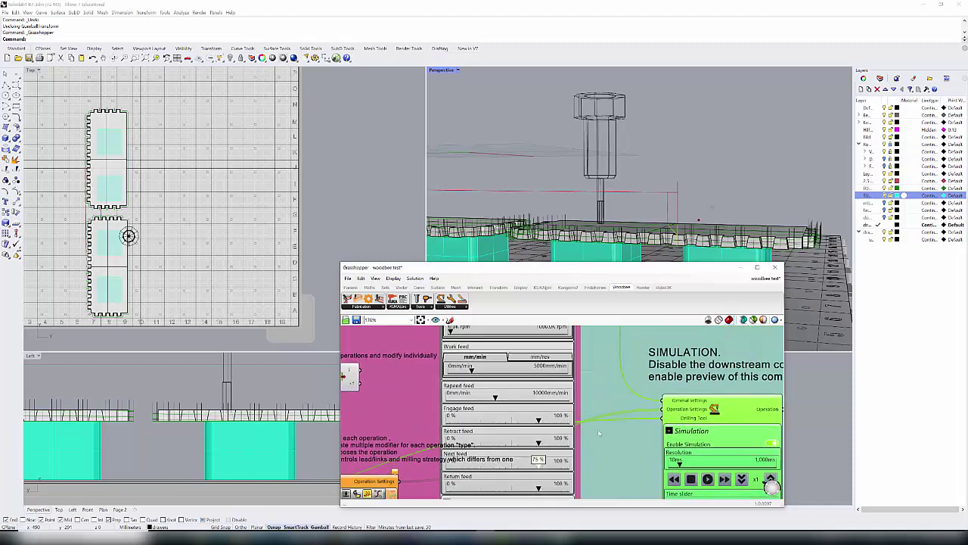
pyautogui.moveTo(596, 379)
pyautogui.mouseDown(button='right')
pyautogui.moveTo(598, 397)
pyautogui.moveTo(599, 365)
pyautogui.mouseUp(button='right')
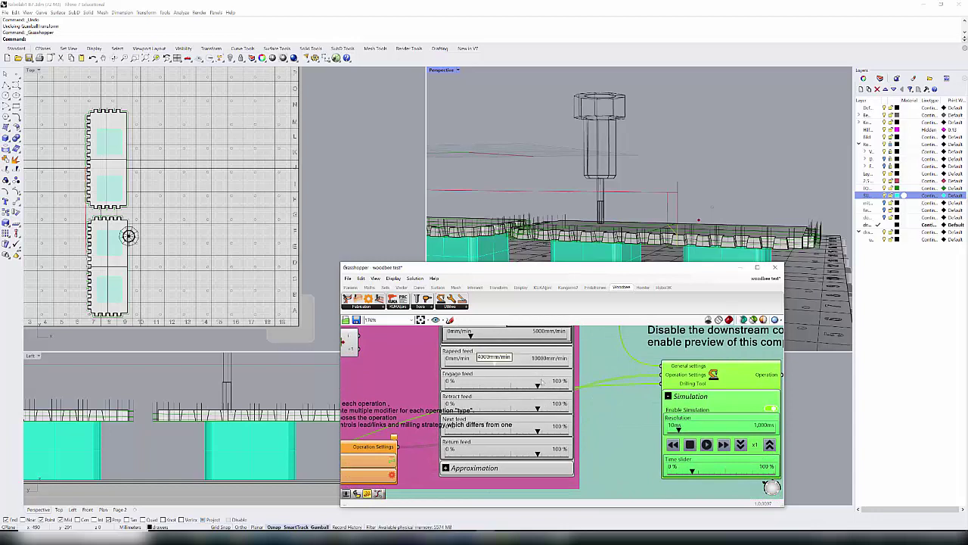
# Step: Recheck the engage, retract, next and return feed percentages against the work feed, and collapse the Feeds/Speeds settings
pyautogui.moveTo(410, 383); pyautogui.dragTo(410, 400, button='right')
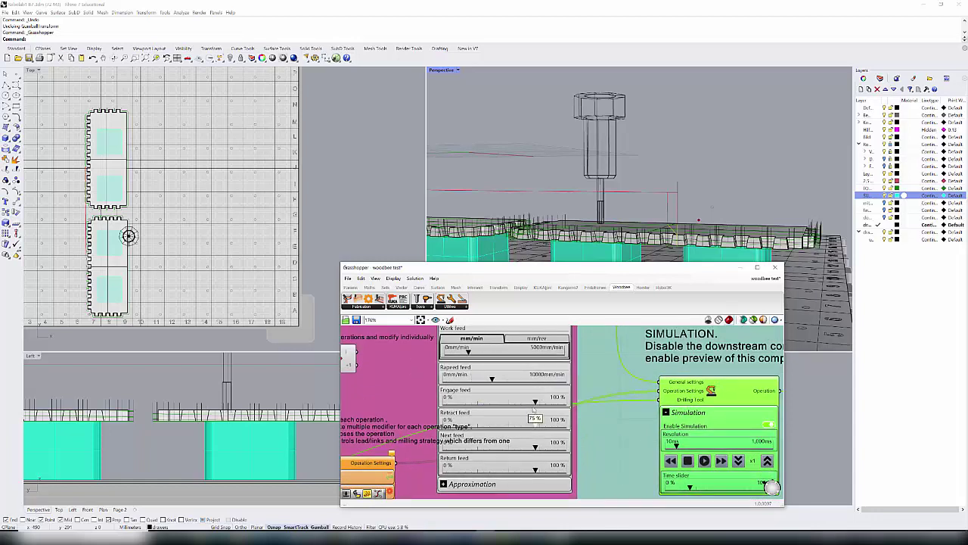
pyautogui.moveTo(516, 472)
pyautogui.moveTo(469, 395)
pyautogui.moveTo(597, 391); pyautogui.dragTo(591, 428, button='right')
pyautogui.moveTo(406, 357); pyautogui.dragTo(403, 398, button='right')
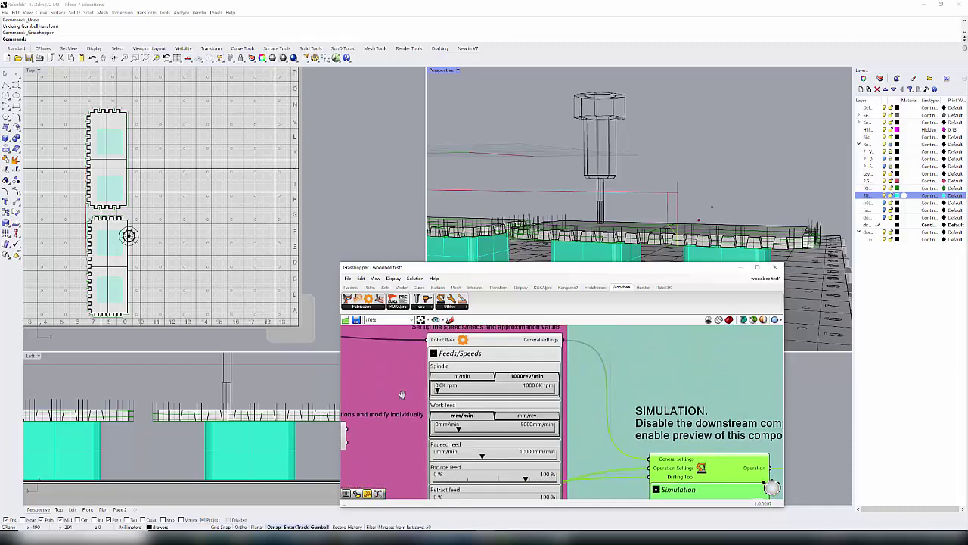
pyautogui.click(434, 353)
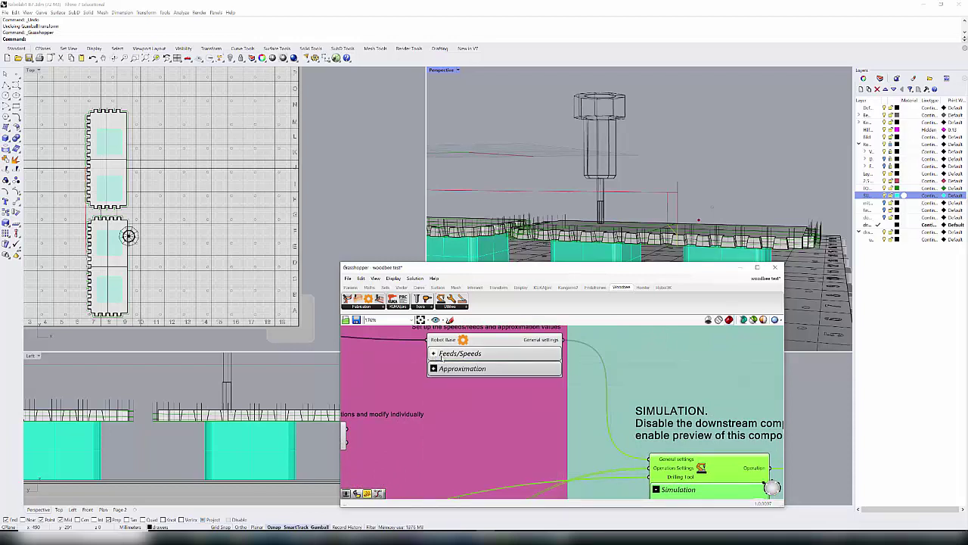
# Step: Review the tolerance, min, max and angle tolerance of the Arc and Line approximation, and collapse the Approximation settings
pyautogui.click(434, 368)
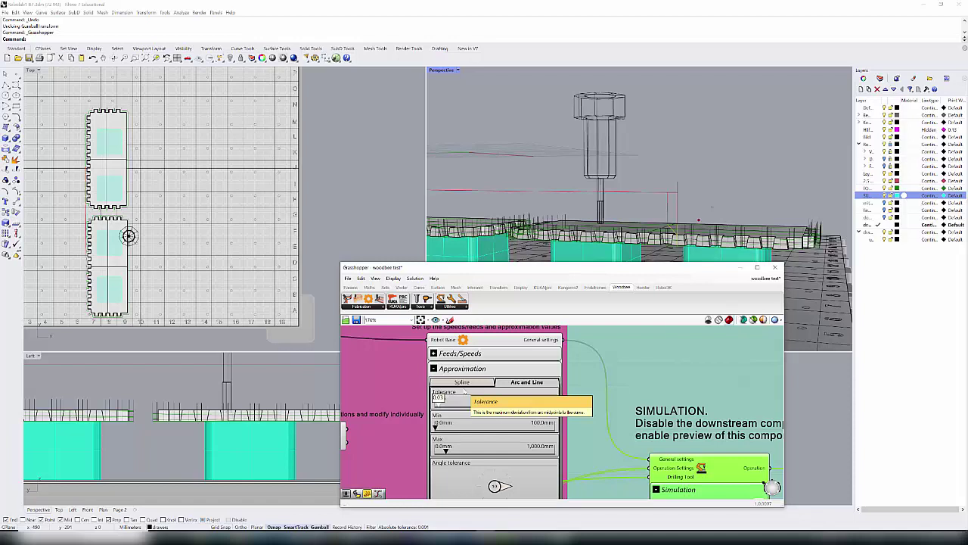
pyautogui.click(525, 388)
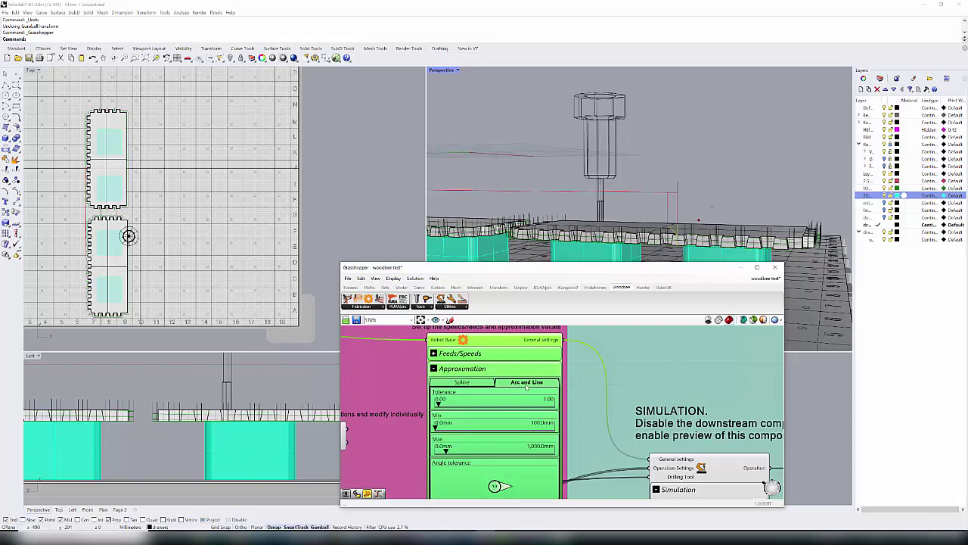
pyautogui.scroll(-3, 197, 244)
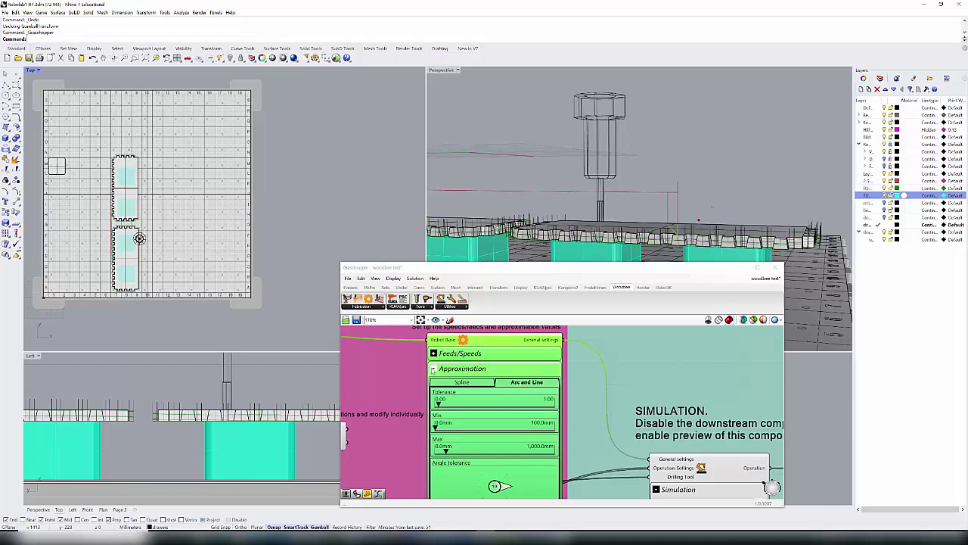
pyautogui.click(434, 369)
pyautogui.click(433, 369)
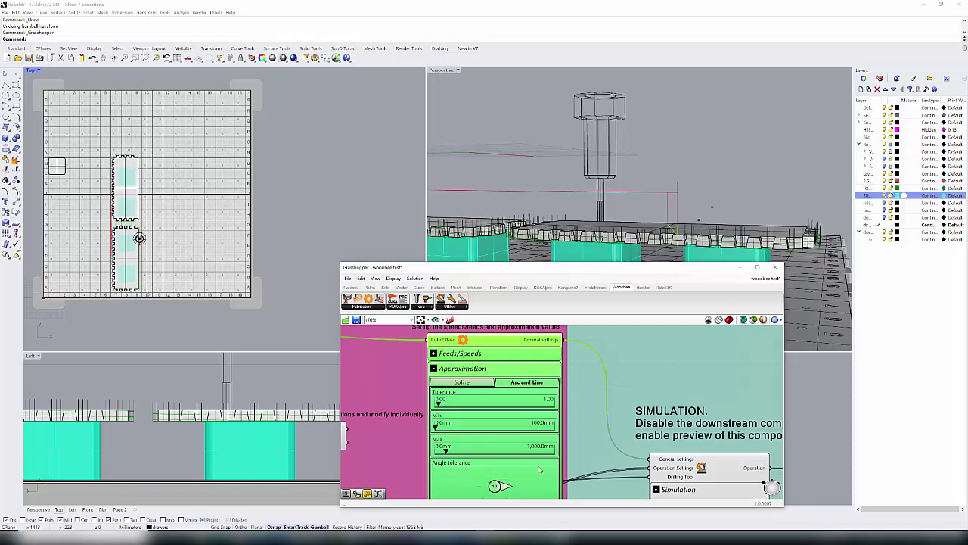
pyautogui.moveTo(508, 487); pyautogui.dragTo(508, 455, button='right')
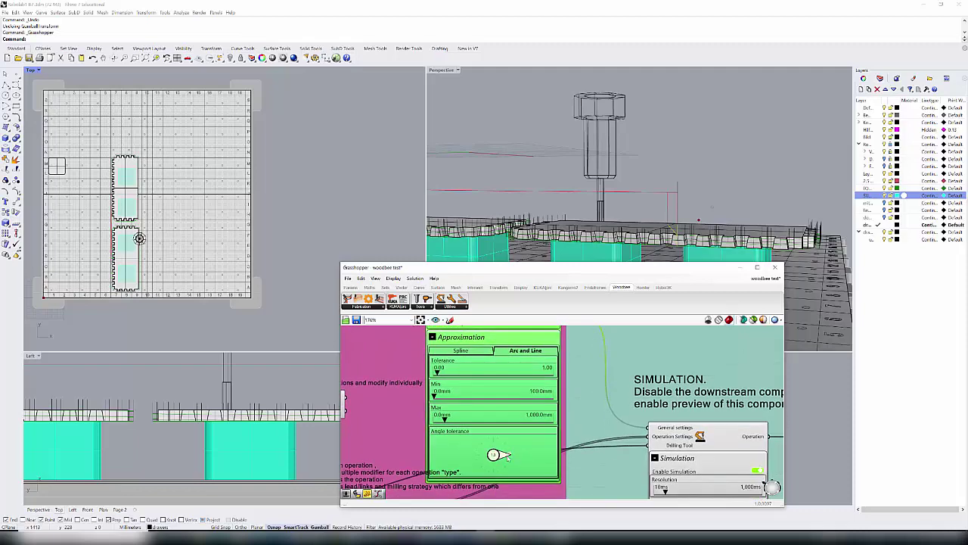
pyautogui.moveTo(496, 454)
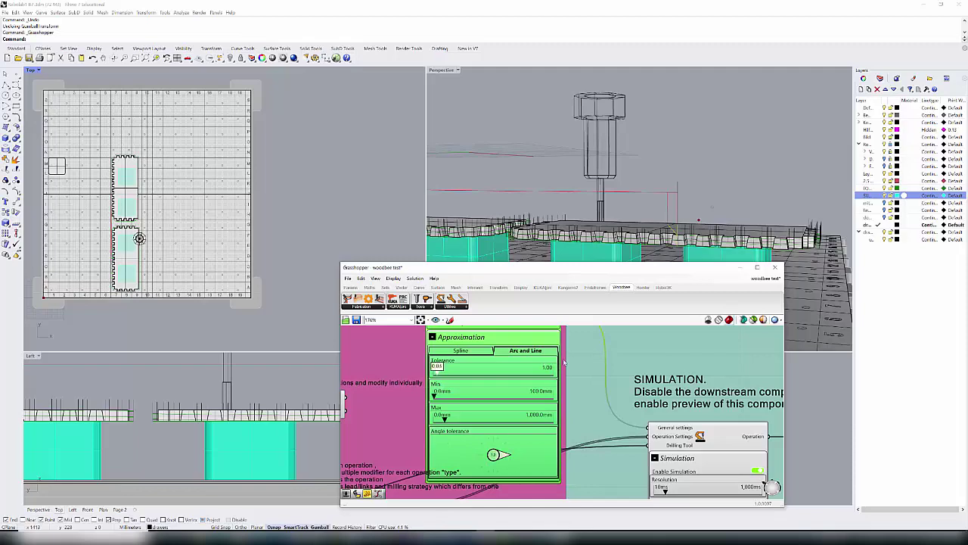
pyautogui.moveTo(495, 454); pyautogui.dragTo(491, 487, button='right')
pyautogui.click(428, 370)
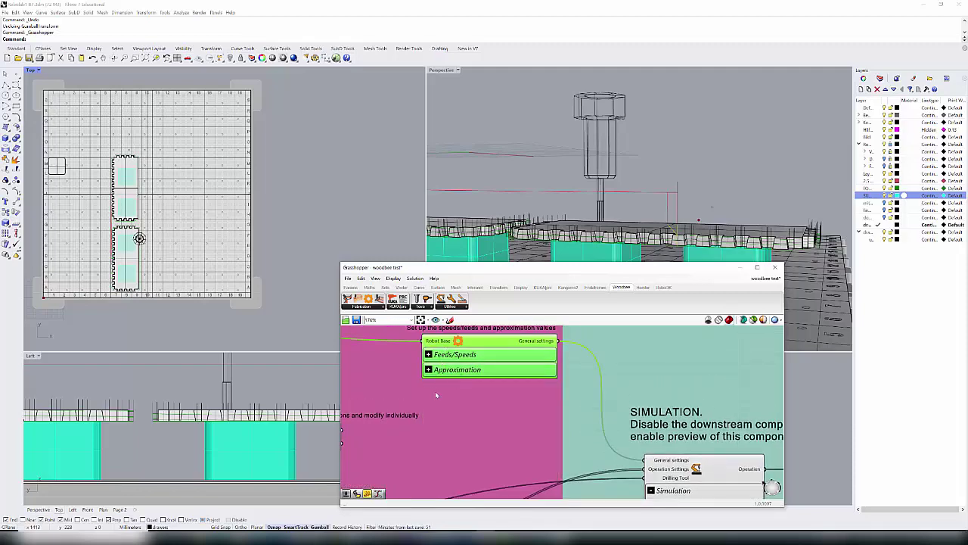
# Step: Expand the Tool coordinates of the KUKA|prc Tool component and examine its X, Y, Z, A, B and C values
pyautogui.scroll(-2, 435, 391)
pyautogui.moveTo(501, 426); pyautogui.dragTo(429, 386, button='right')
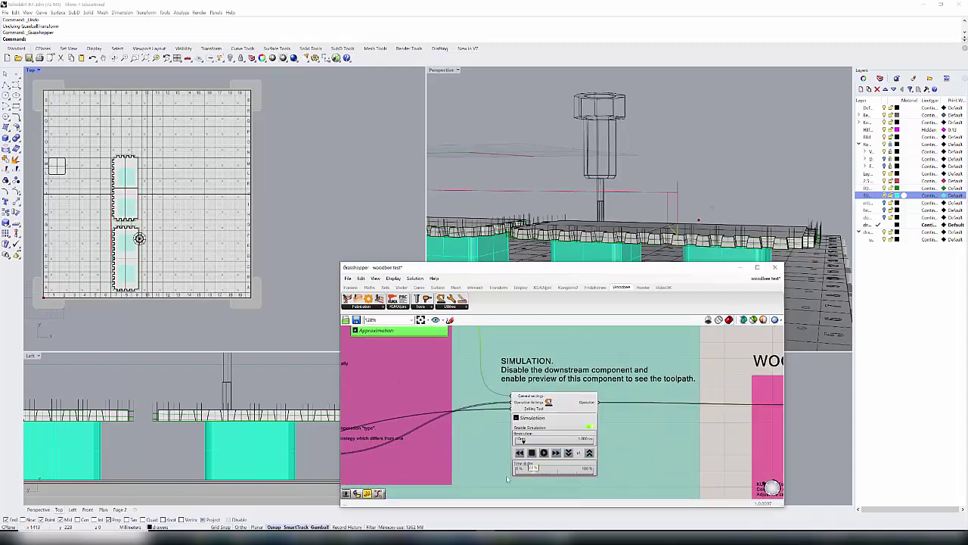
pyautogui.moveTo(494, 469); pyautogui.dragTo(431, 420, button='right')
pyautogui.moveTo(596, 432); pyautogui.dragTo(454, 383, button='right')
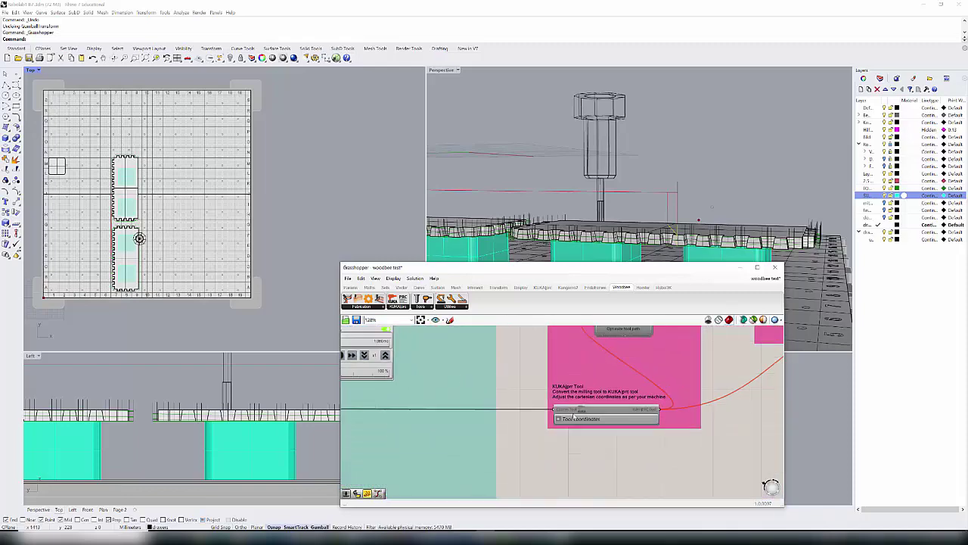
pyautogui.click(589, 411)
pyautogui.click(558, 419)
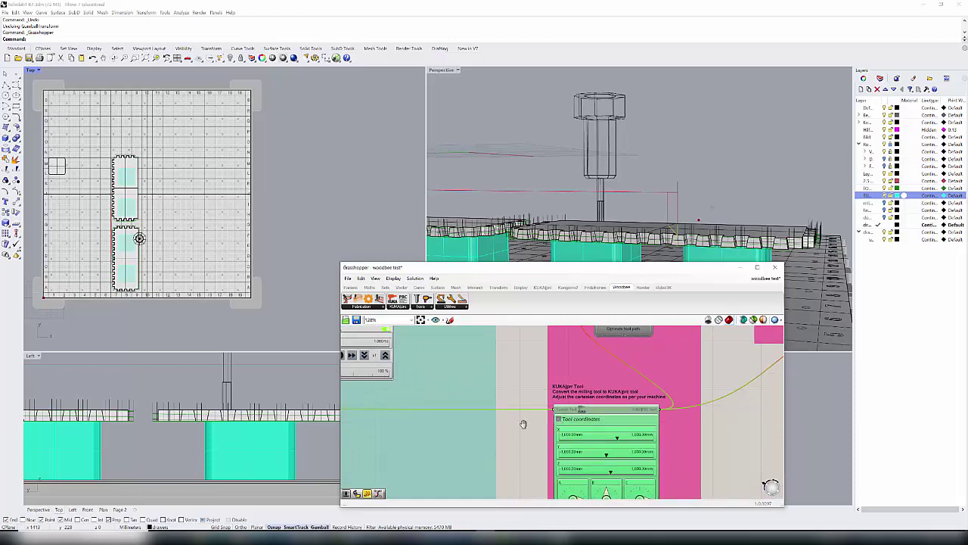
pyautogui.moveTo(523, 421); pyautogui.dragTo(484, 374, button='right')
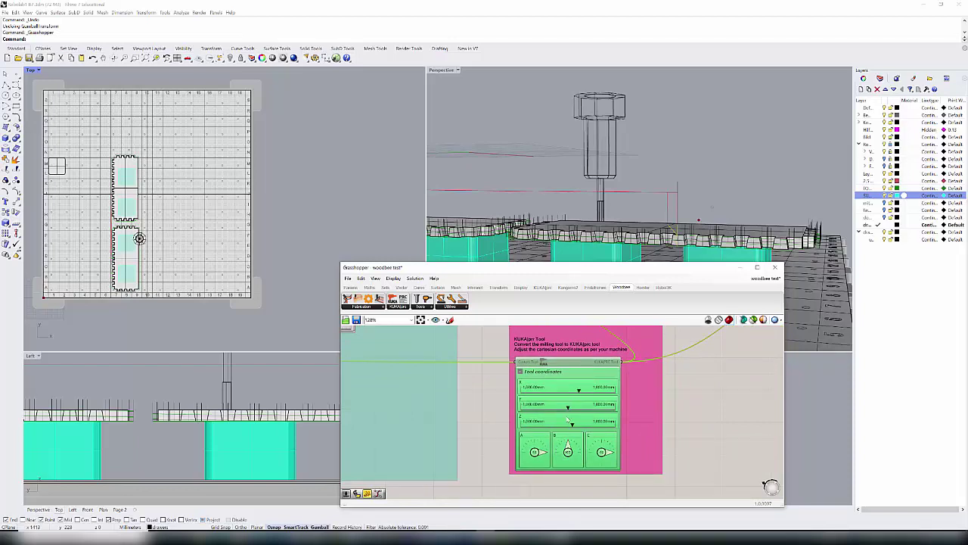
pyautogui.moveTo(550, 426)
# Step: Open the KUKA|prc Core settings, review the advanced general and code options, and exit without changes
pyautogui.scroll(-3, 692, 384)
pyautogui.moveTo(692, 384); pyautogui.dragTo(548, 431, button='right')
pyautogui.scroll(3, 660, 393)
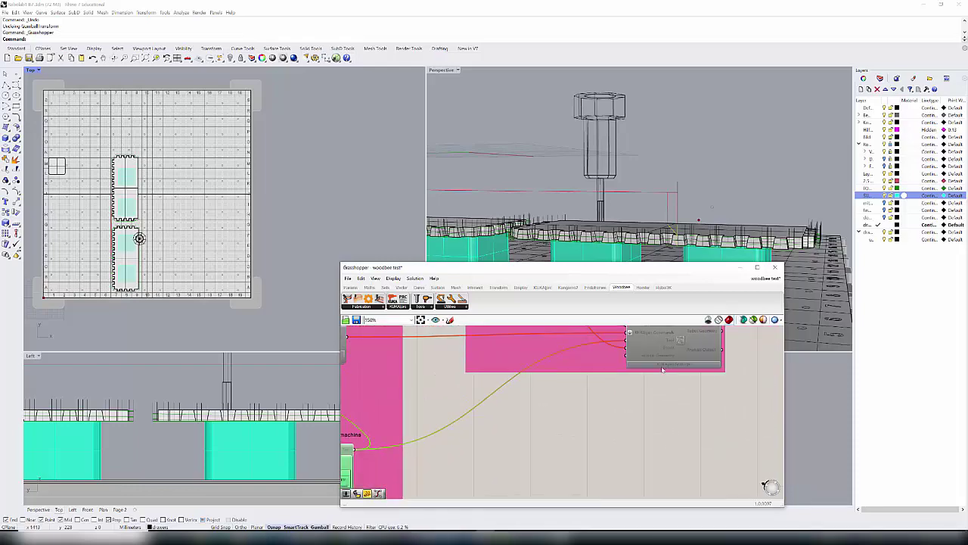
pyautogui.doubleClick(662, 369)
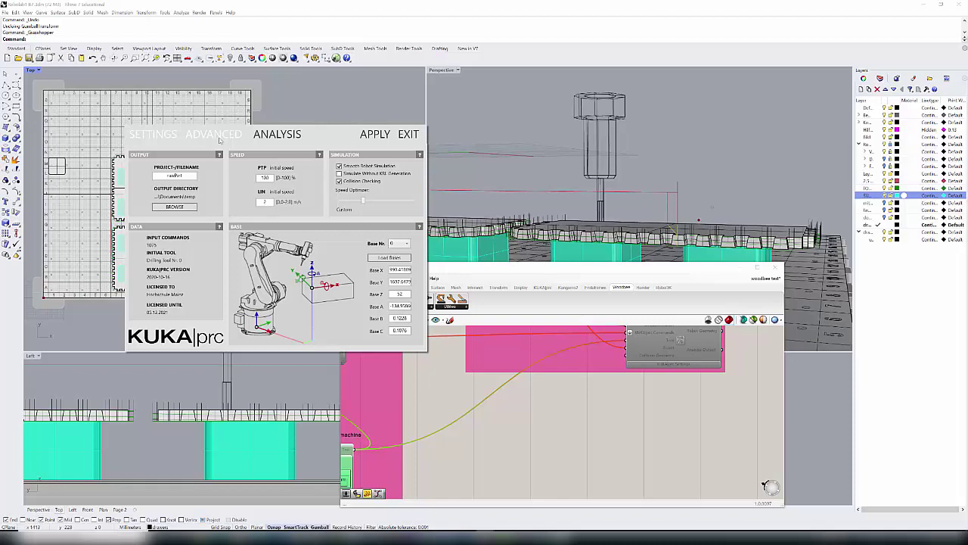
pyautogui.click(219, 140)
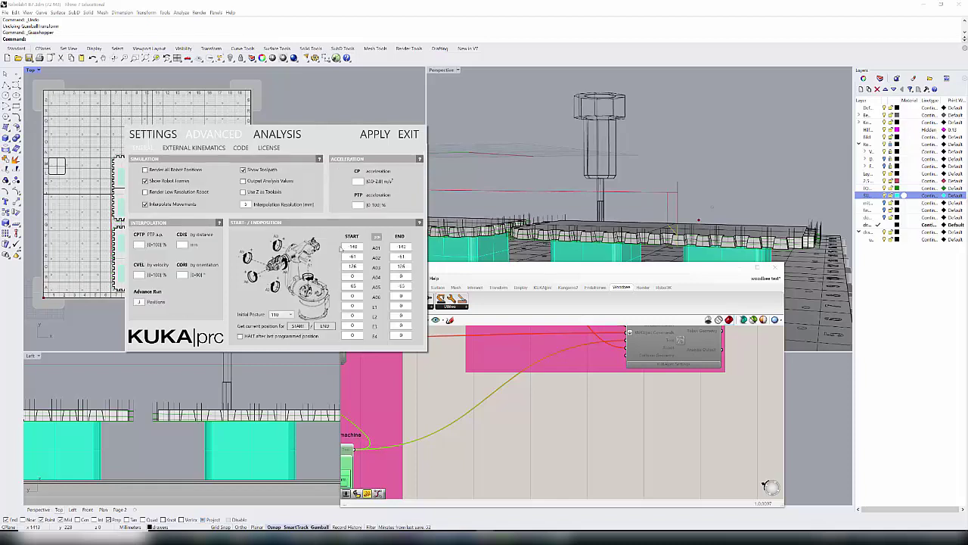
pyautogui.click(242, 147)
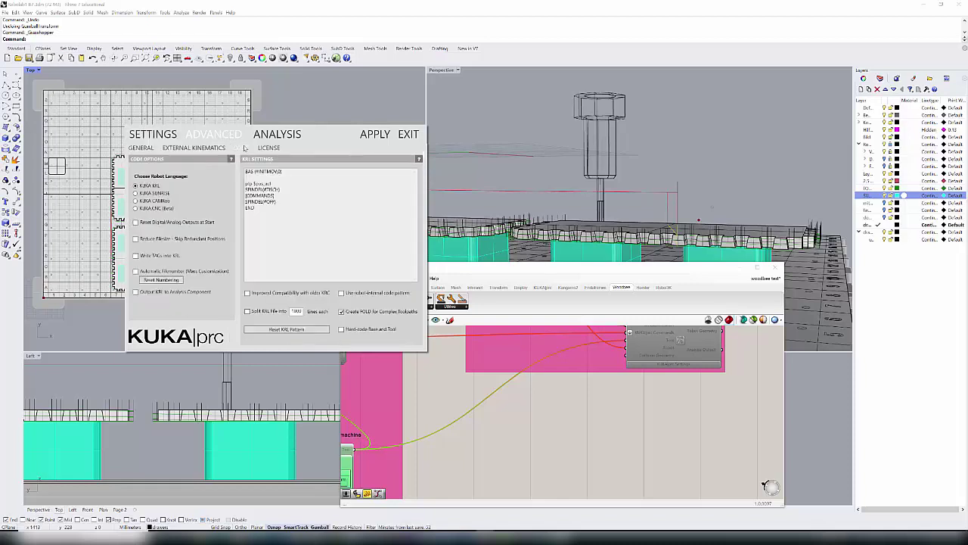
pyautogui.click(408, 136)
# Step: Add a KUKA|prc Custom Tool component below the KUKA|prc Core and open its tool number and coordinate settings
pyautogui.scroll(-3, 604, 408)
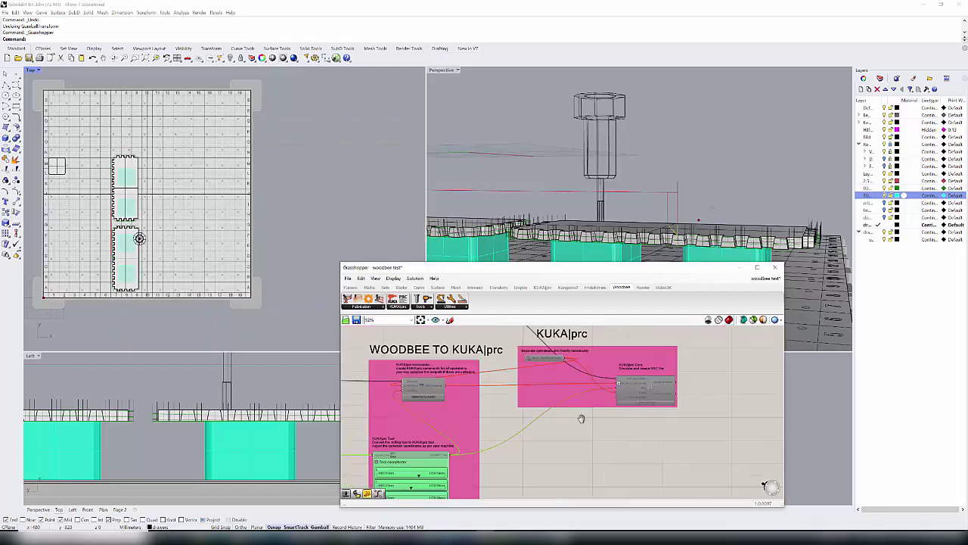
pyautogui.moveTo(584, 394)
pyautogui.mouseDown(button='right')
pyautogui.moveTo(580, 427)
pyautogui.moveTo(584, 400)
pyautogui.mouseUp(button='right')
pyautogui.scroll(1, 555, 400)
pyautogui.scroll(1, 560, 382)
pyautogui.scroll(-2, 565, 403)
pyautogui.moveTo(551, 429); pyautogui.dragTo(568, 394, button='right')
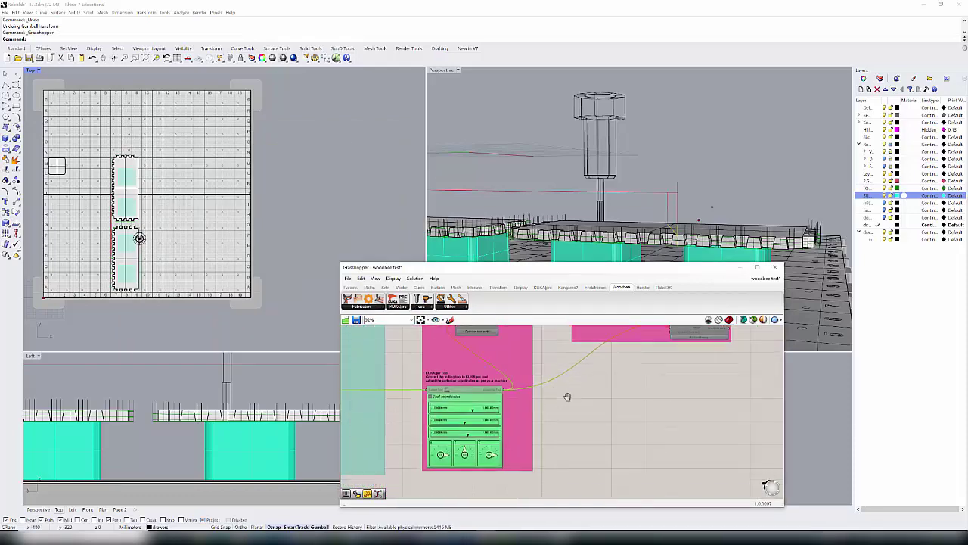
pyautogui.moveTo(642, 387); pyautogui.dragTo(586, 420, button='right')
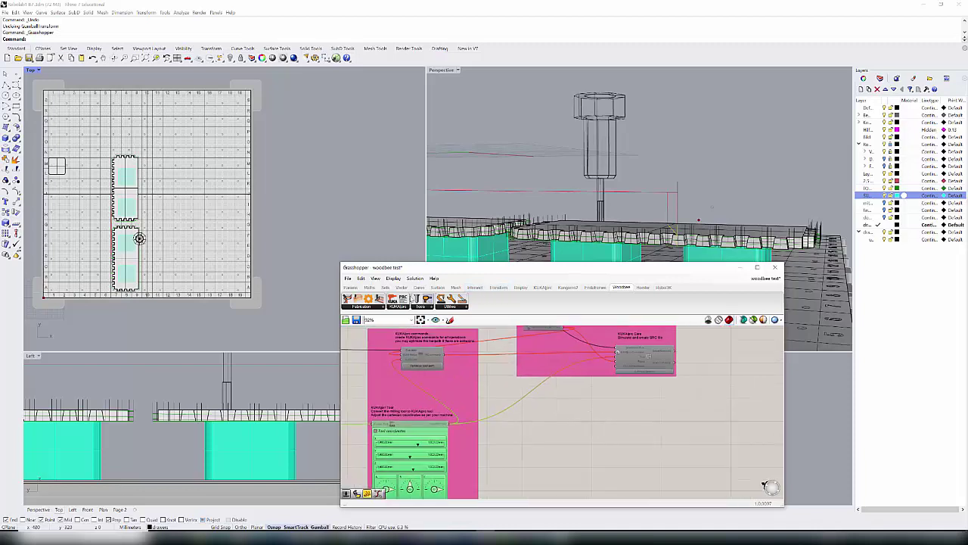
pyautogui.click(542, 287)
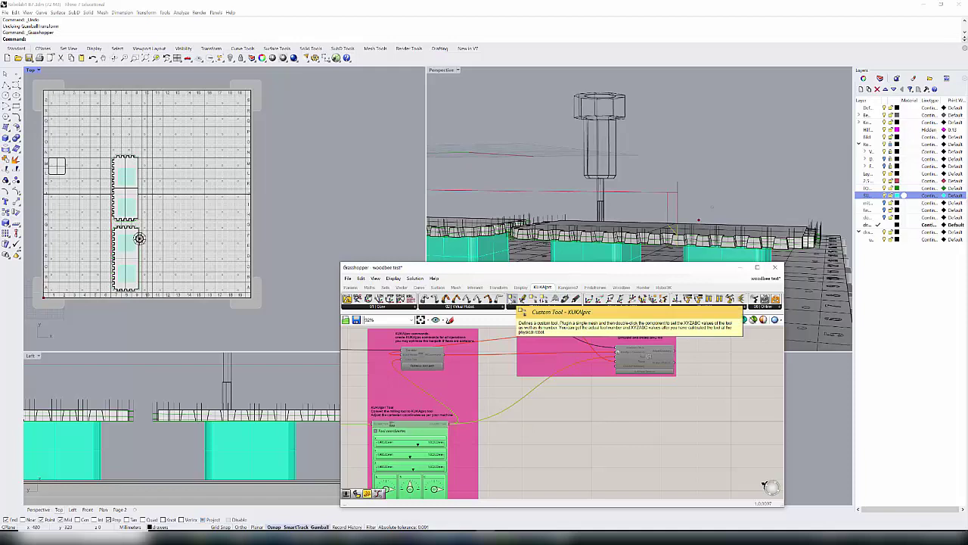
pyautogui.moveTo(522, 299); pyautogui.dragTo(641, 447)
pyautogui.doubleClick(642, 437)
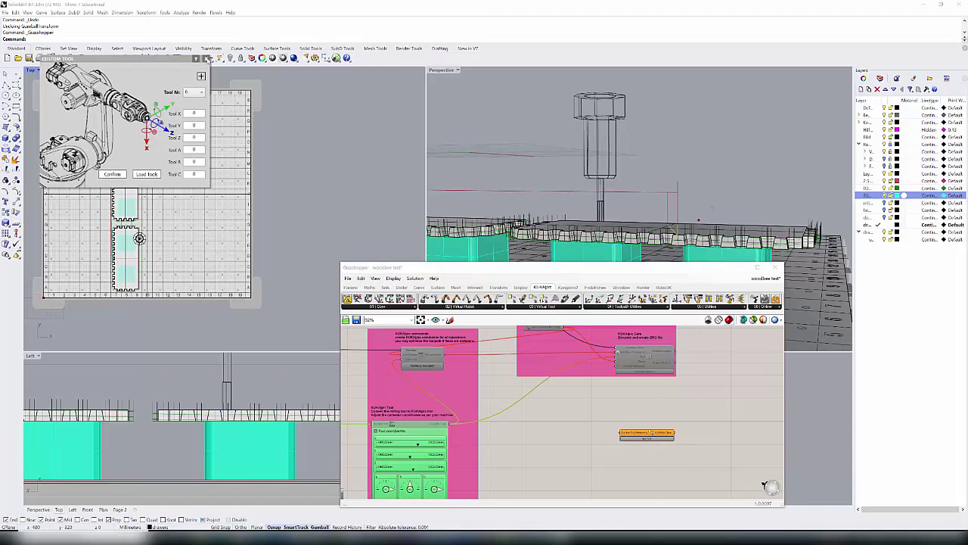
# Step: Close the Custom Tool settings and delete the Custom Tool component from the canvas
pyautogui.click(207, 59)
pyautogui.click(668, 452)
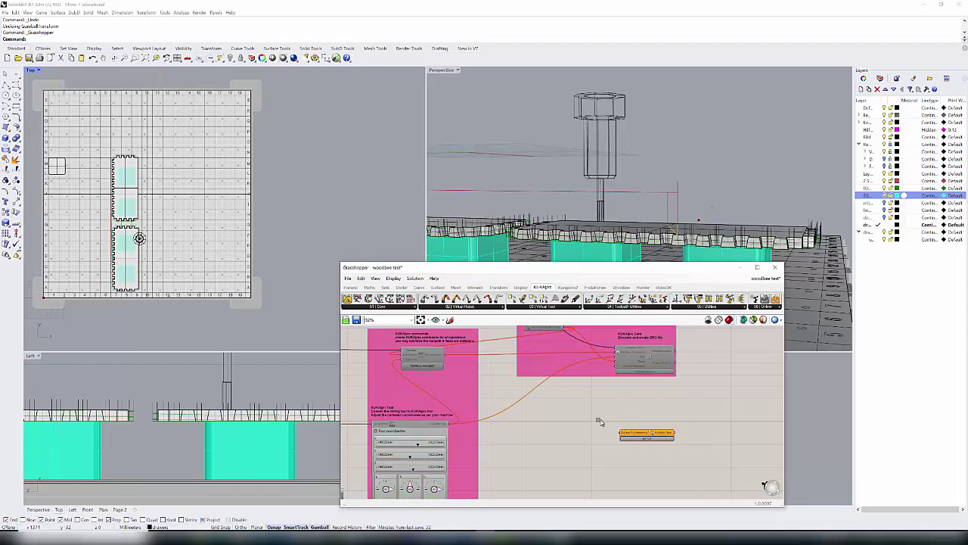
pyautogui.moveTo(705, 456); pyautogui.dragTo(560, 405)
pyautogui.press('Delete')
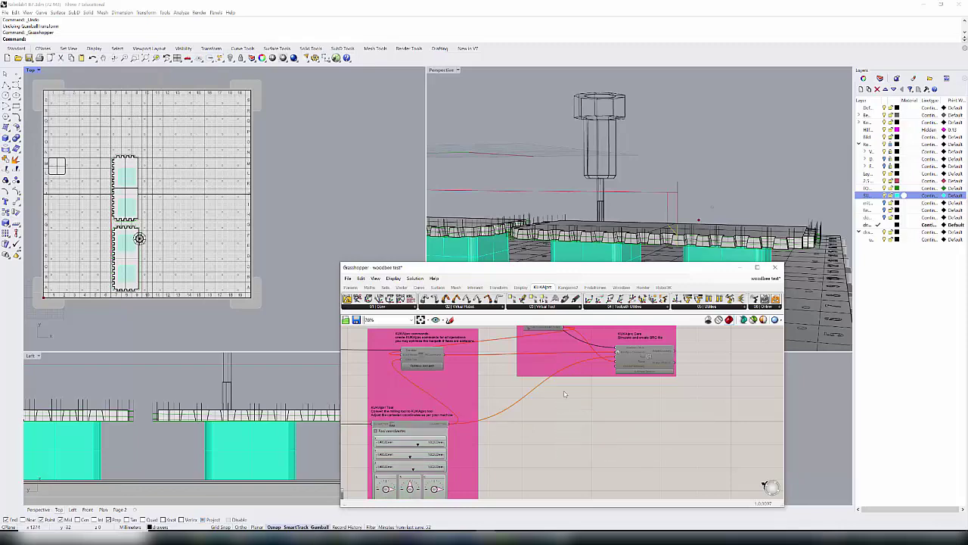
# Step: Collapse the Tool coordinates of the KUKA|prc Tool component and return to the area below the Simulation group
pyautogui.scroll(5, 563, 394)
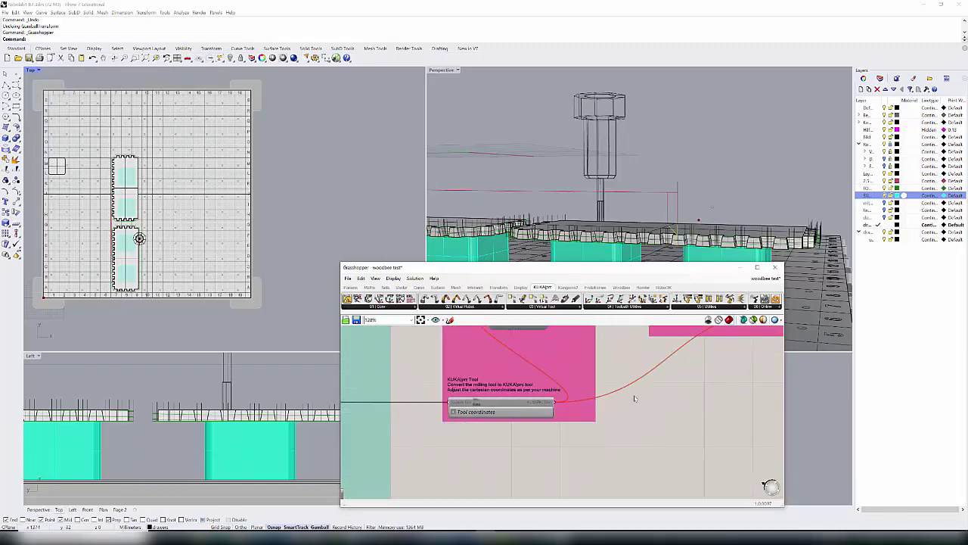
pyautogui.moveTo(634, 398); pyautogui.dragTo(665, 411, button='right')
pyautogui.scroll(-5, 602, 448)
pyautogui.moveTo(608, 439); pyautogui.dragTo(712, 412, button='right')
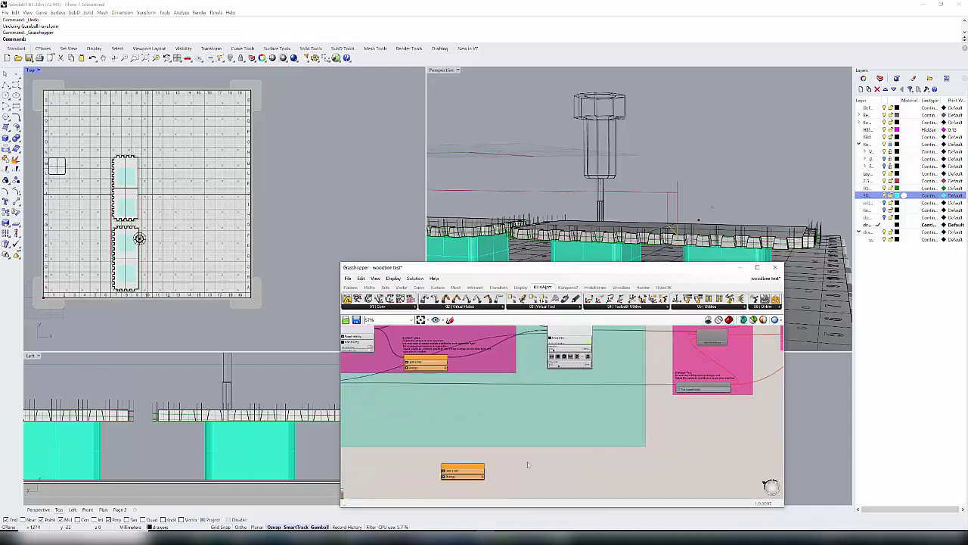